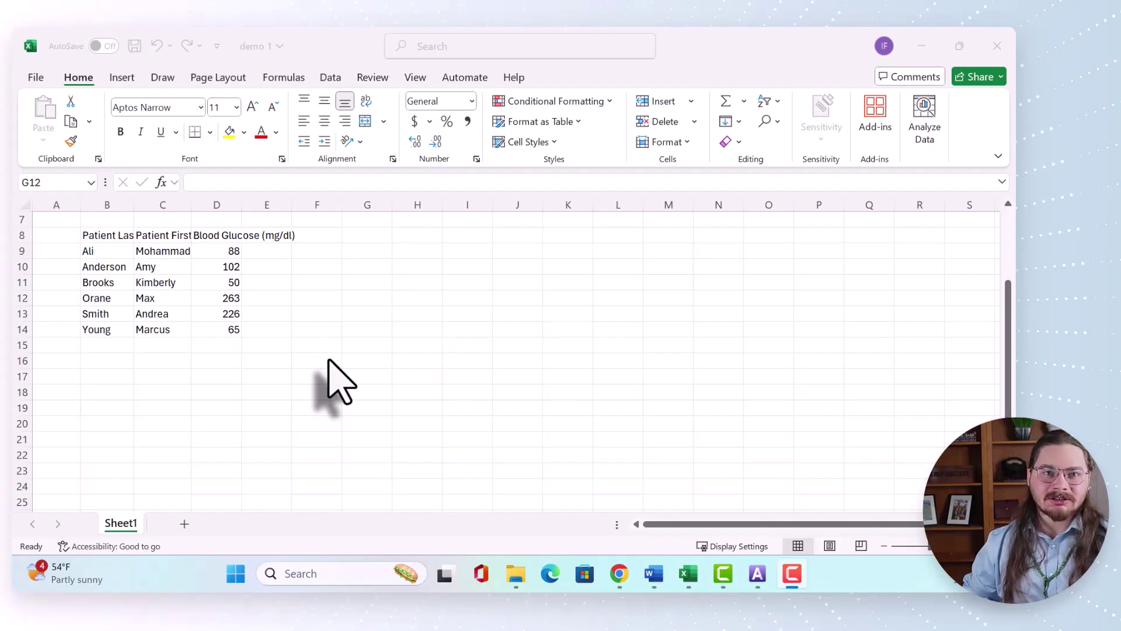
click(112, 236)
click(163, 236)
click(226, 235)
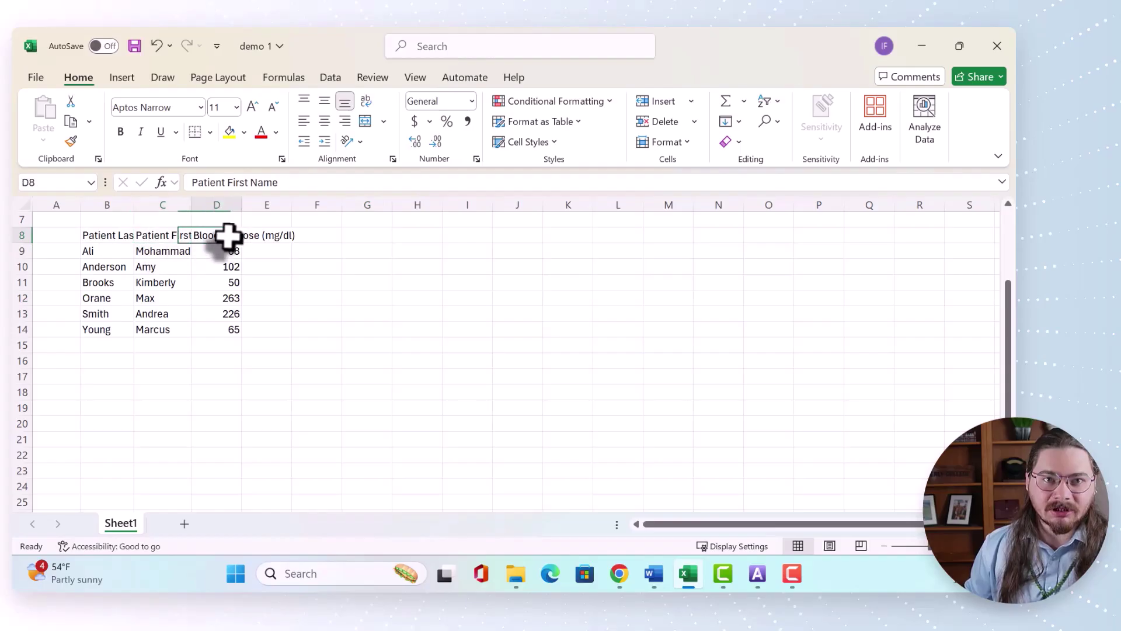
click(363, 250)
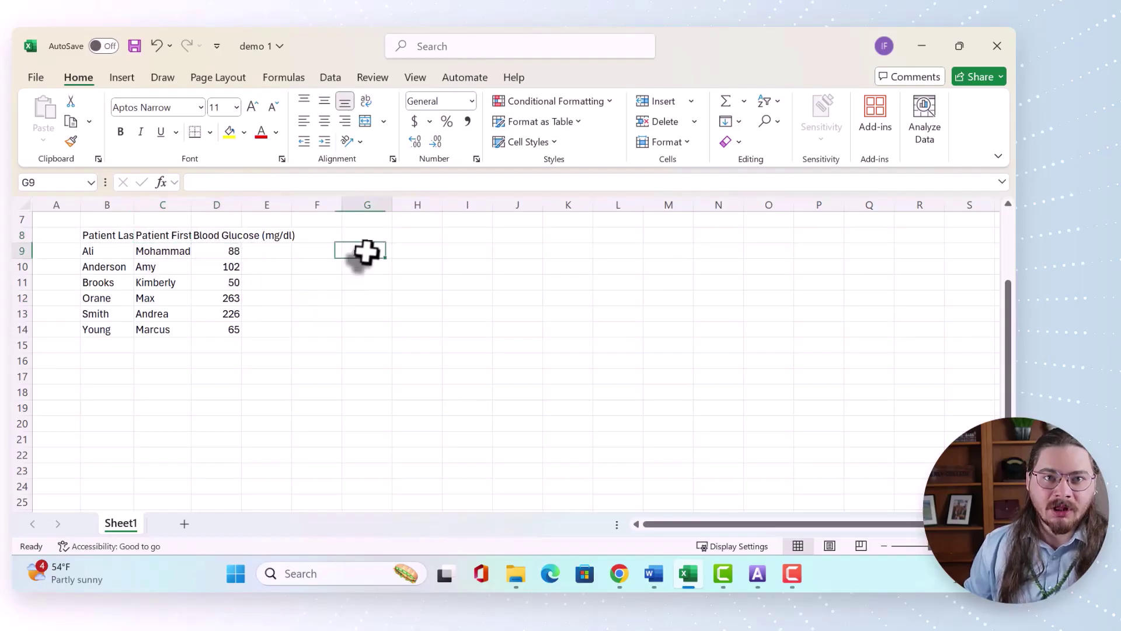
Enter the test string akJSBFasfbANDSJKabfkjndskjdsnvklajdsvbakjsl in cell H9
click(405, 248)
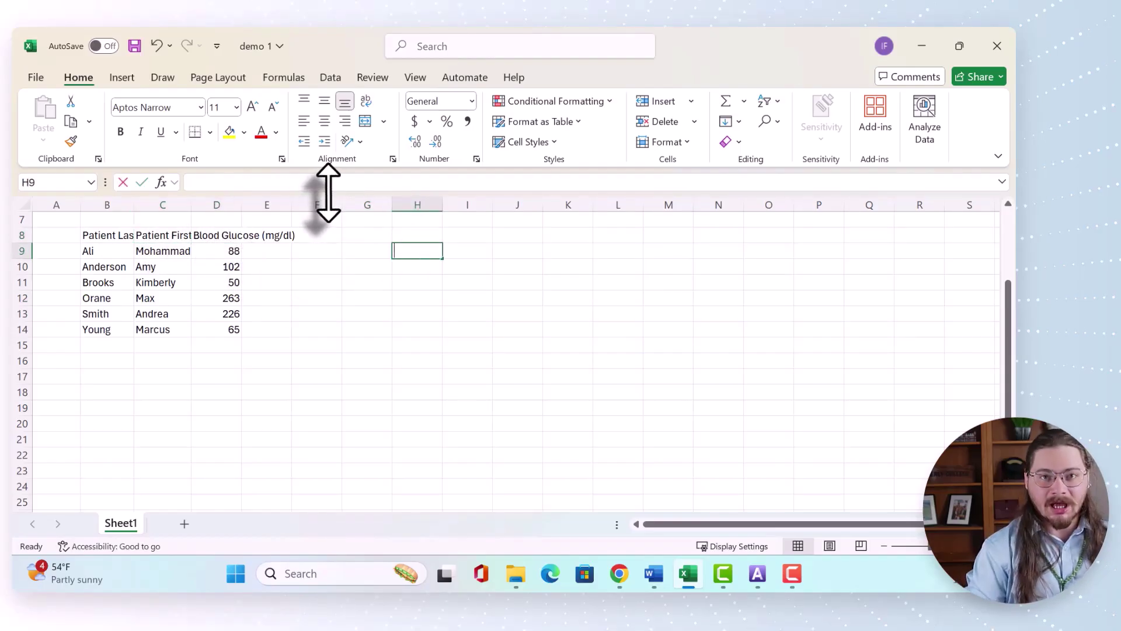
text(akJSBFasfbANDSJKabfkjndskjdsnvklajdsvbakjsl)
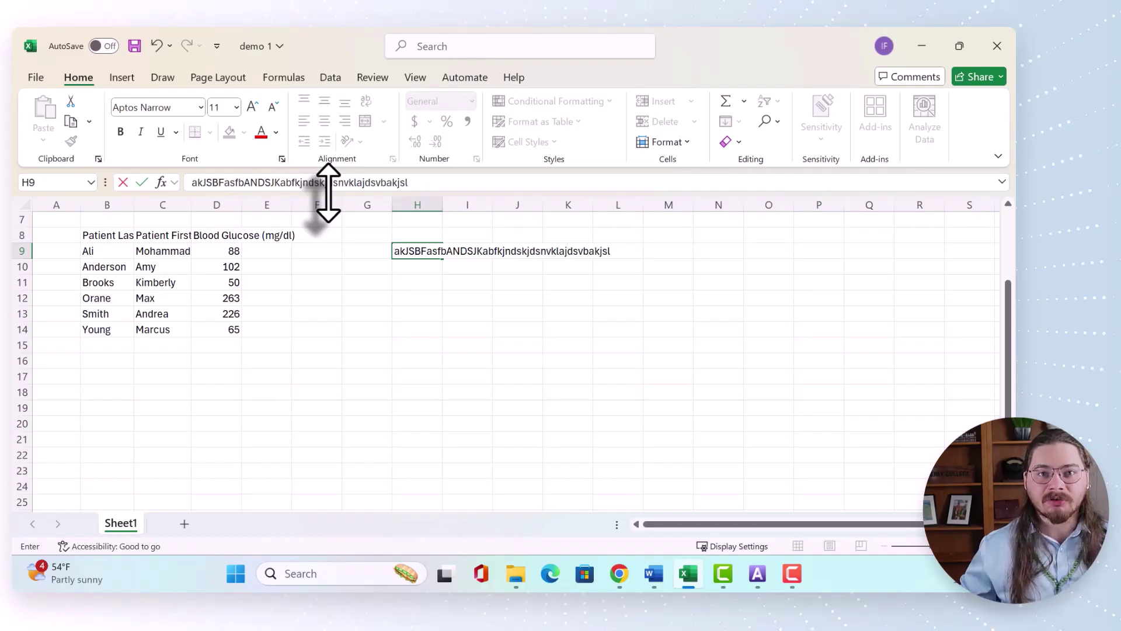
click(521, 343)
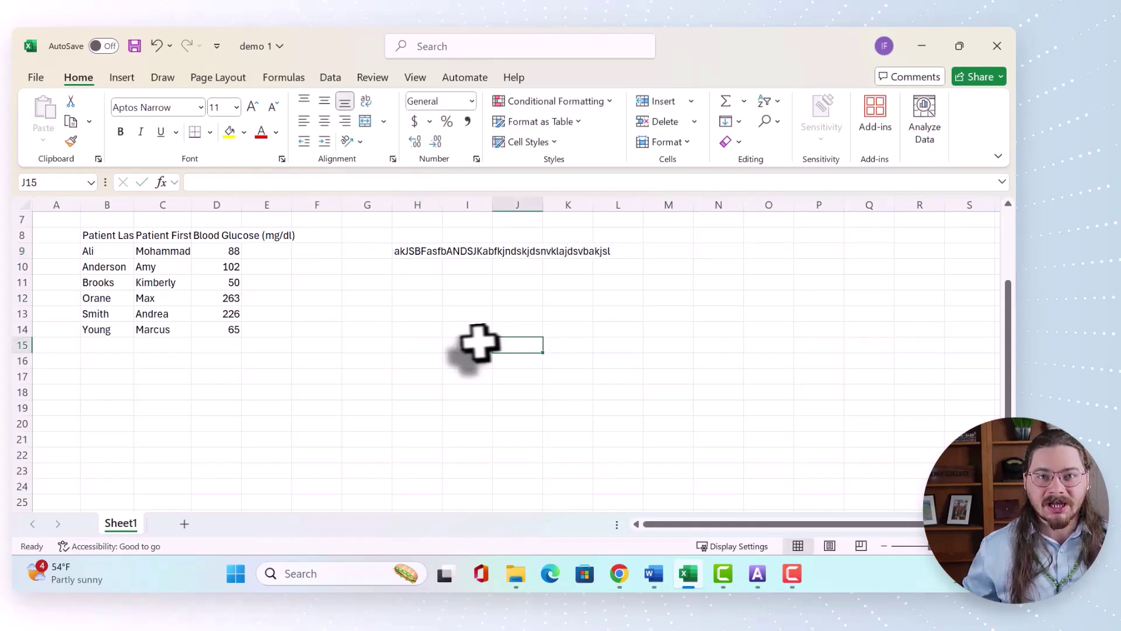
Check the neighbouring cells that the test string in H9 spills over, and clear H9
click(481, 257)
drag(482, 257, 578, 309)
click(502, 253)
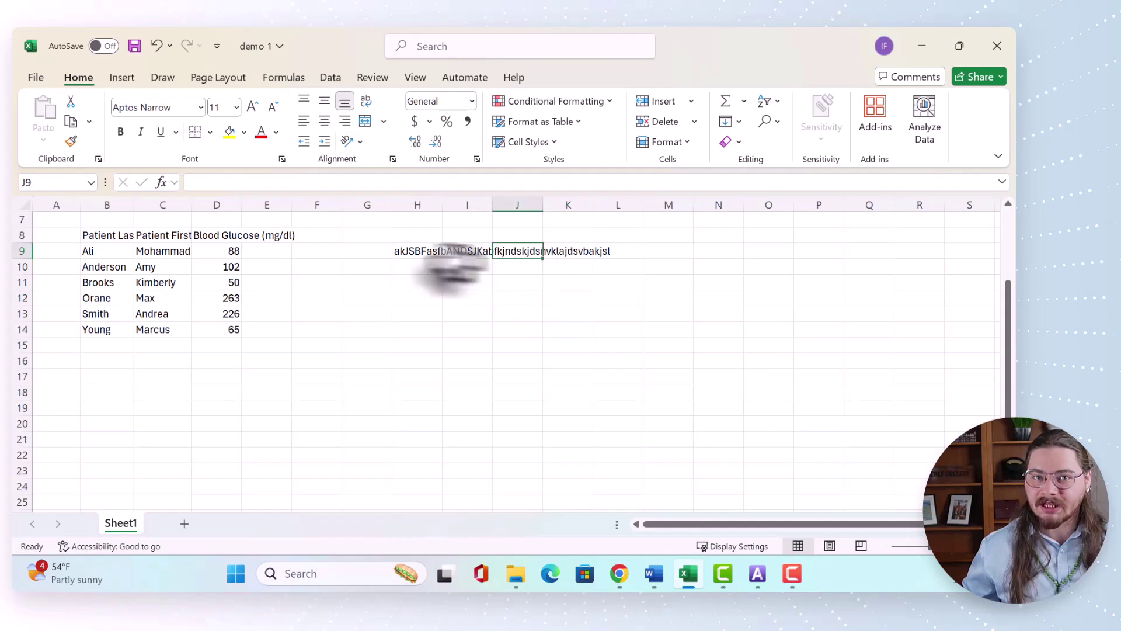
click(418, 264)
click(420, 251)
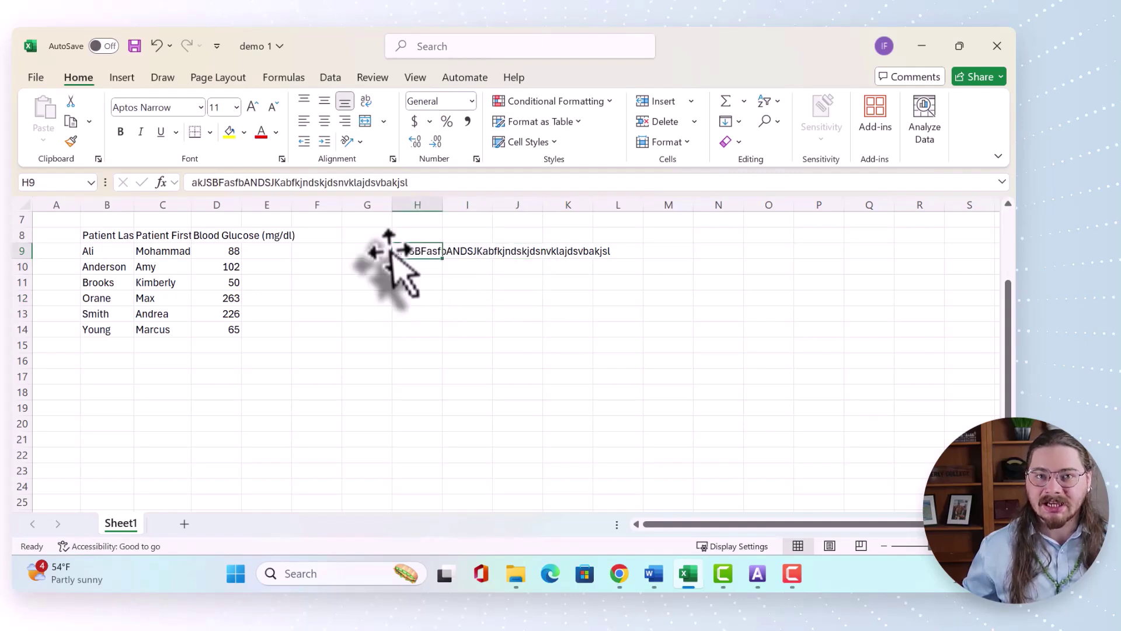
key(Delete)
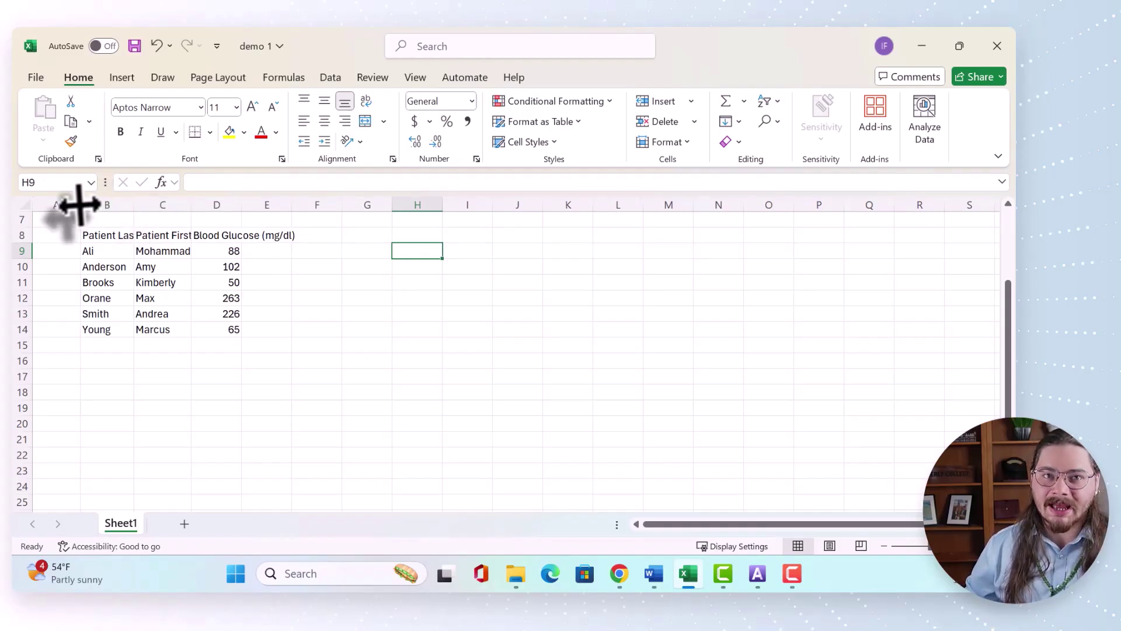
Fit the widths of columns B, C and D to the patient name and Blood Glucose headings
double_click(138, 204)
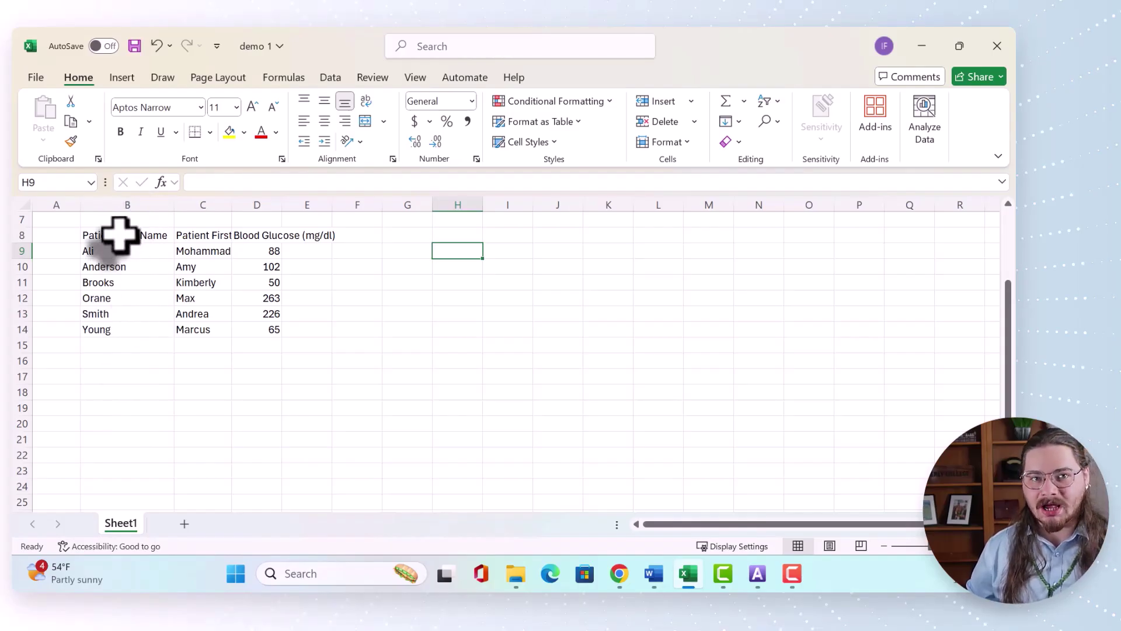
drag(232, 200, 313, 200)
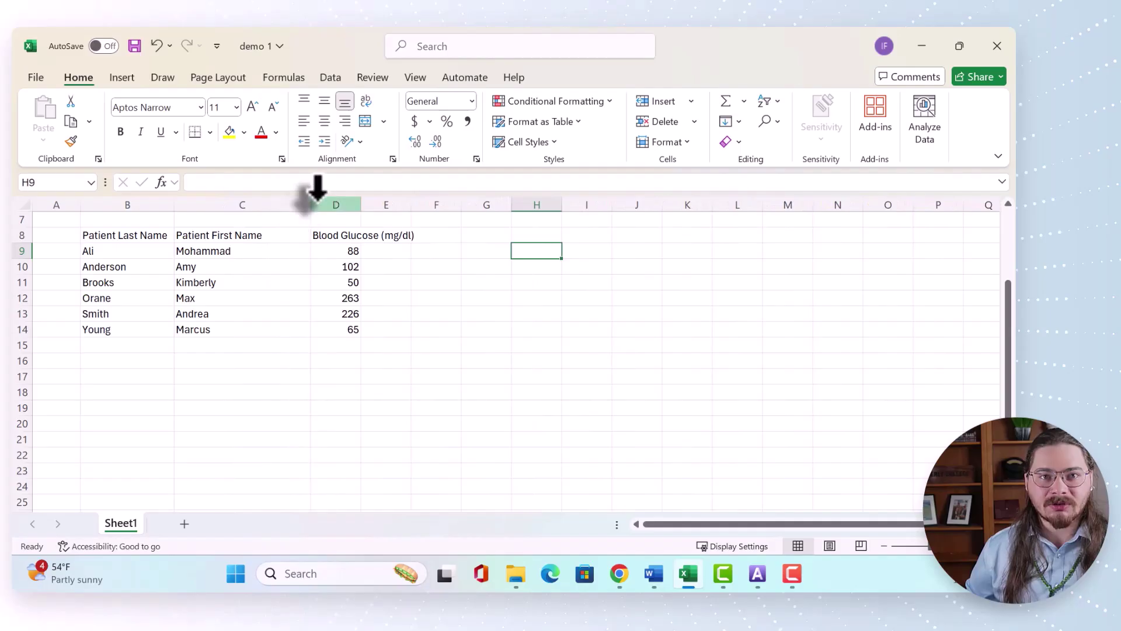
double_click(311, 200)
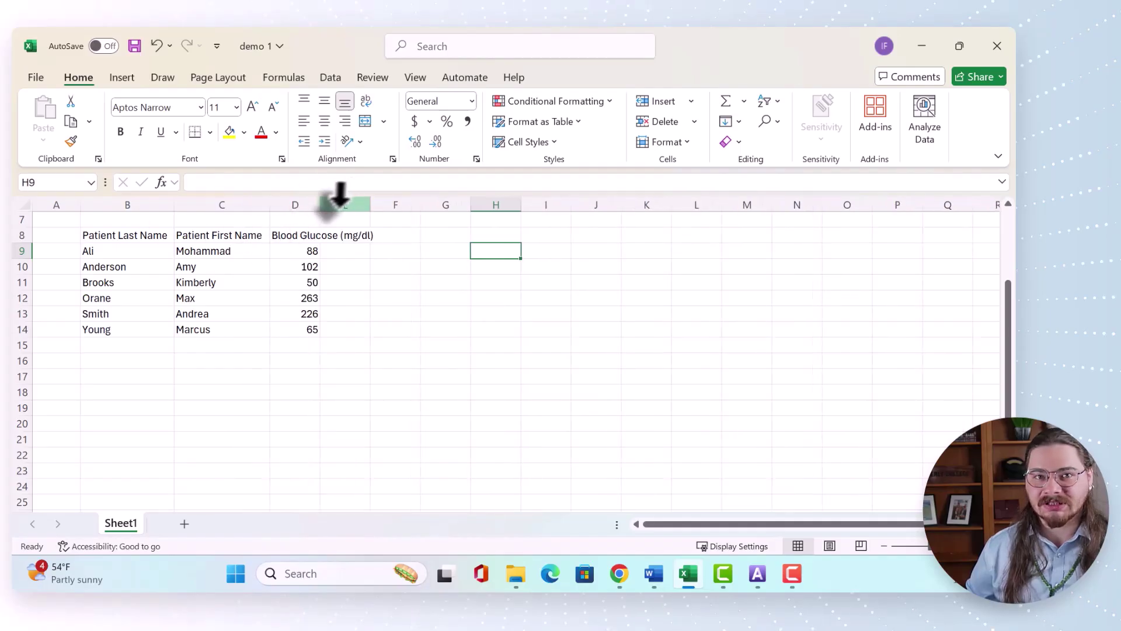
double_click(319, 206)
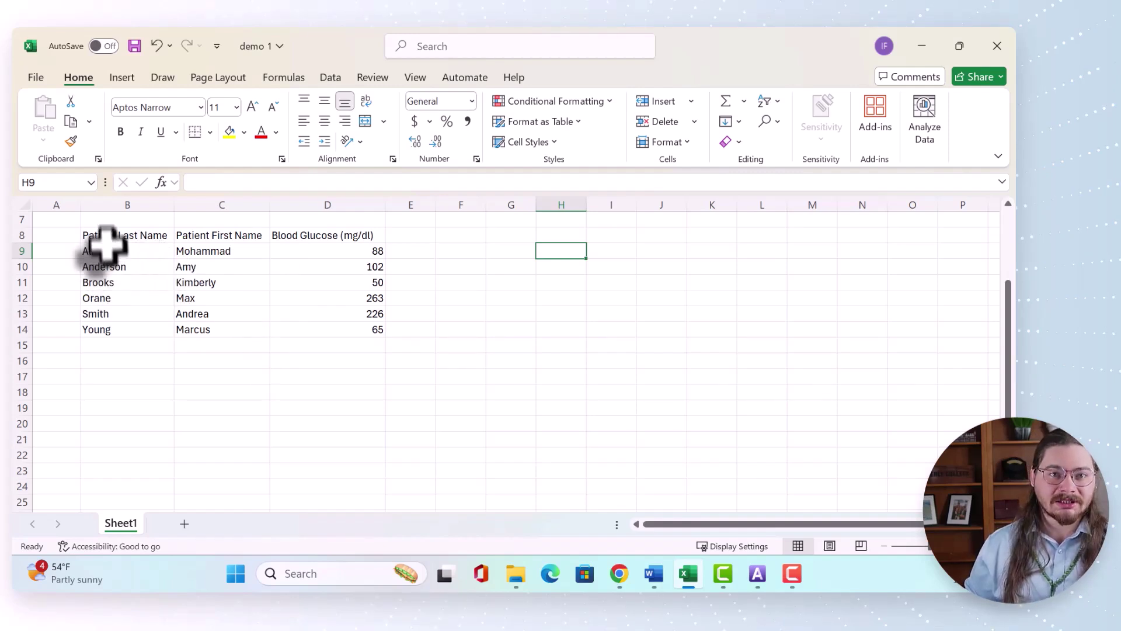
Select the patient table B8:D14 including its header row and start a custom sort on it
drag(94, 234, 364, 365)
click(342, 325)
click(225, 315)
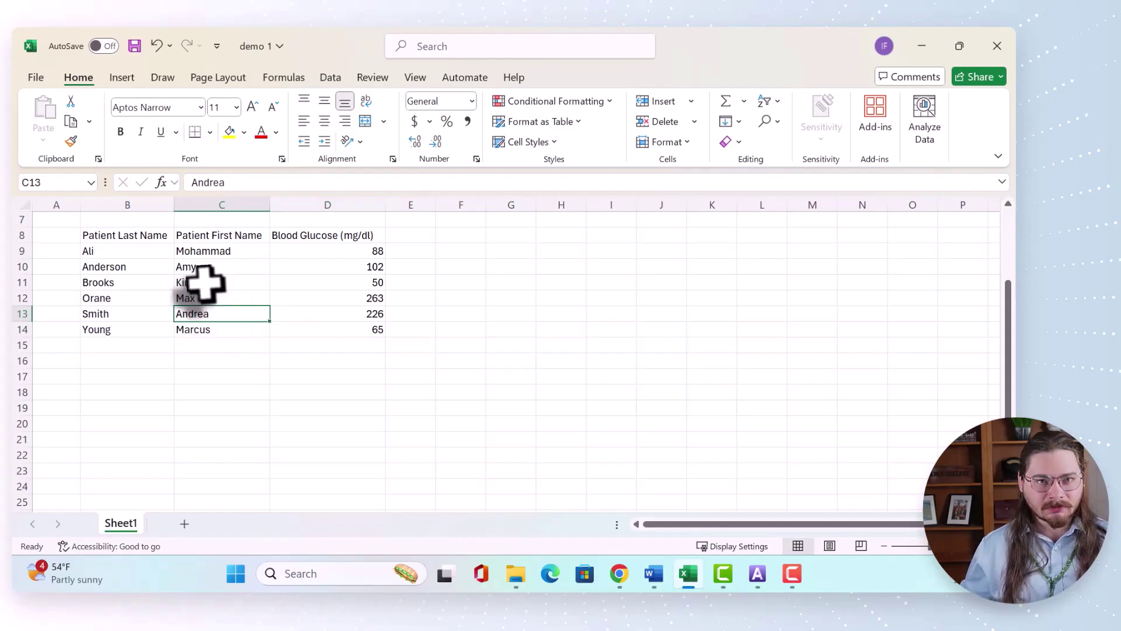
click(123, 236)
drag(124, 236, 345, 334)
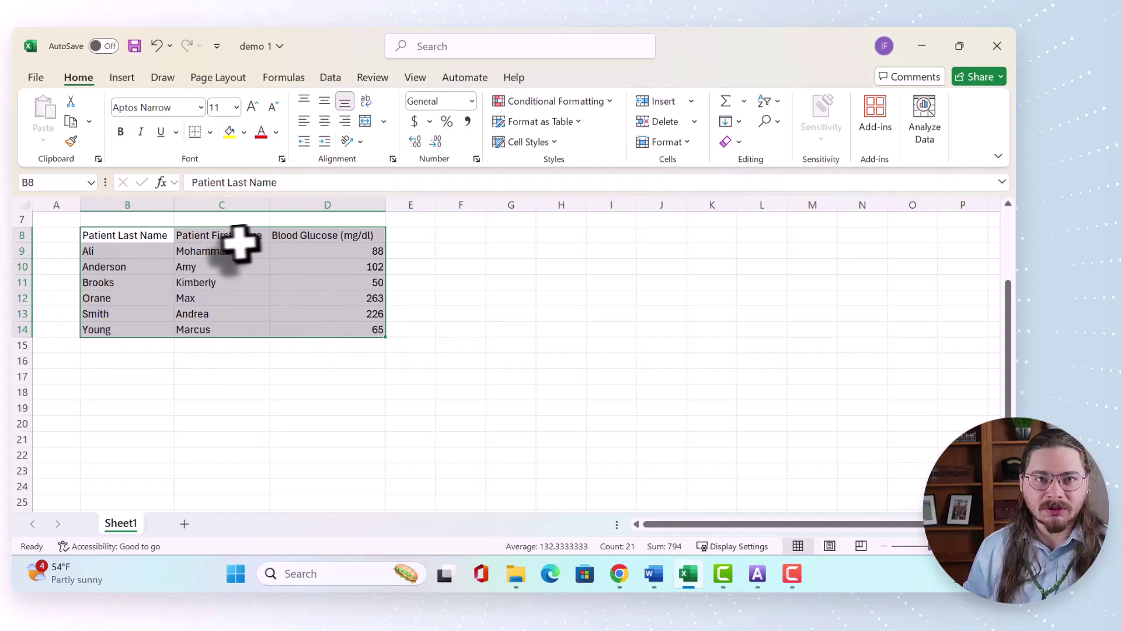
click(330, 77)
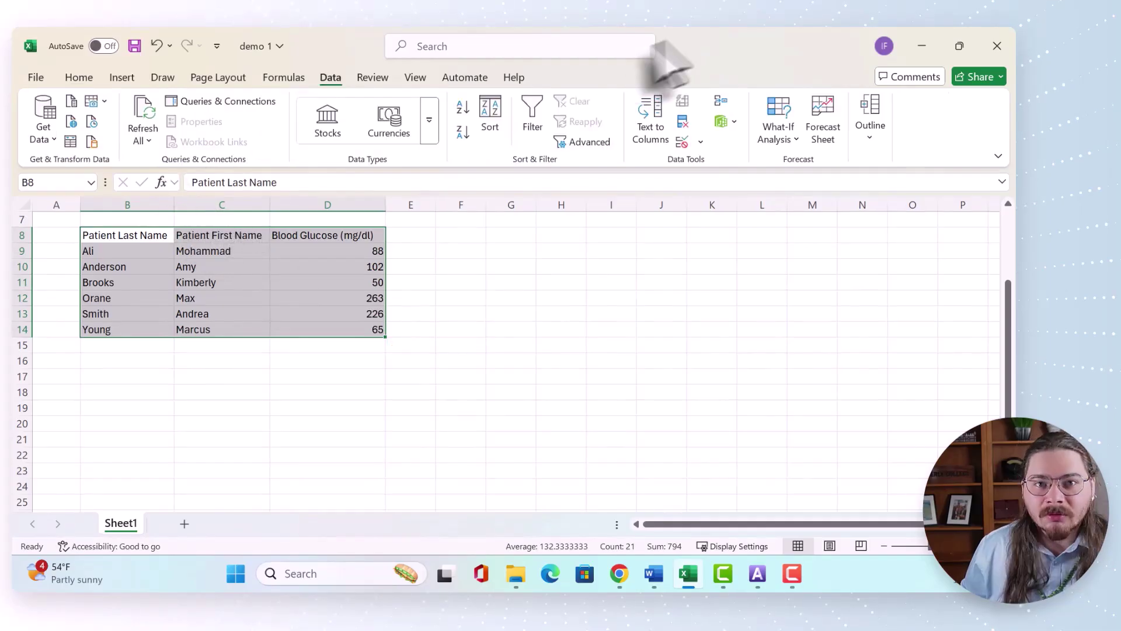
click(493, 120)
drag(448, 192, 302, 213)
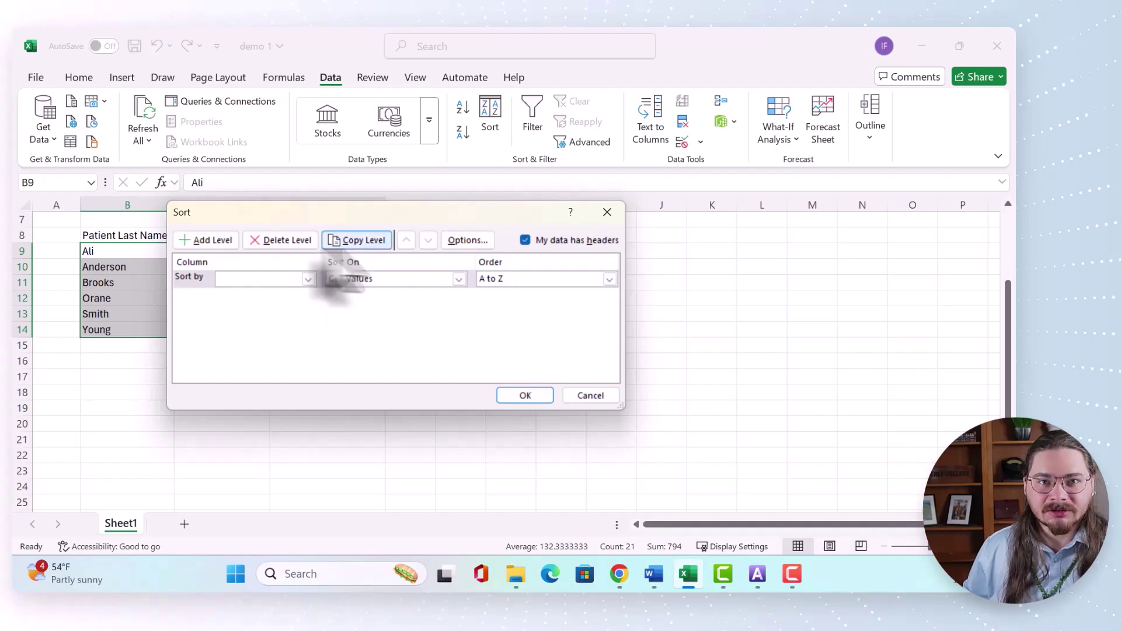
Replace the default sort level with one on Blood Glucose (mg/dl), Cell Values, Smallest to Largest, and apply the sort
click(297, 245)
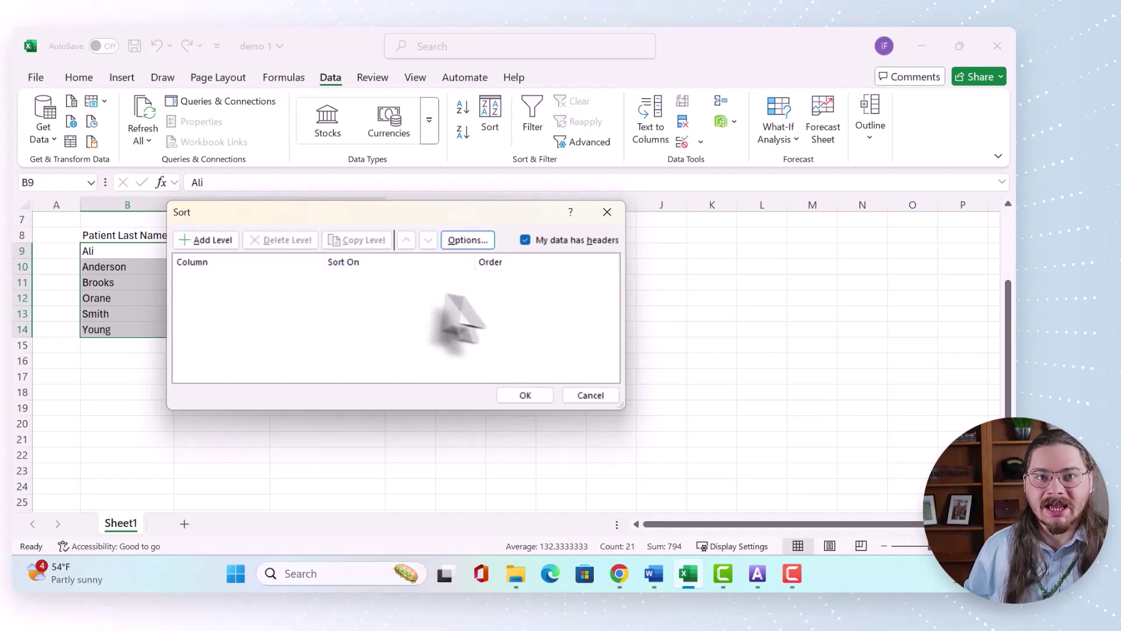
click(209, 241)
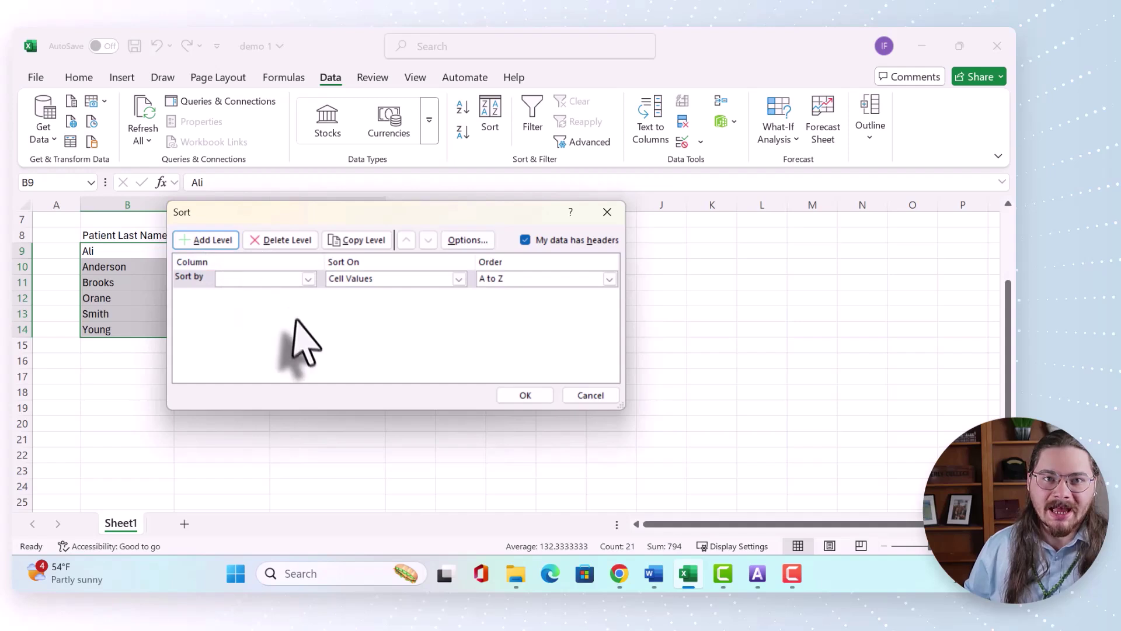
click(275, 280)
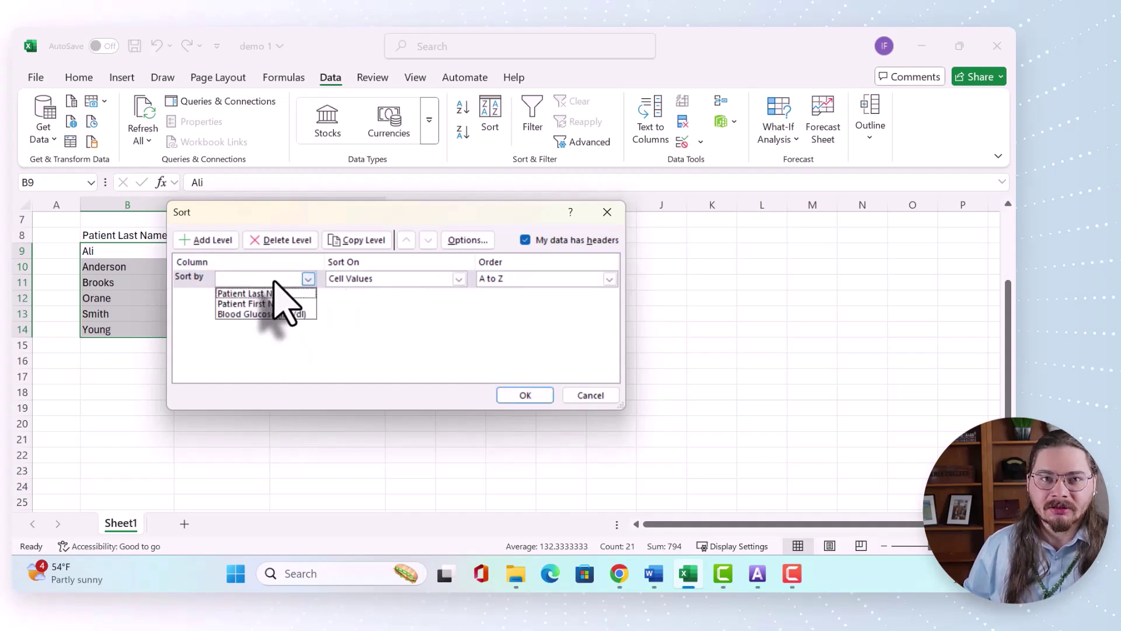
click(275, 314)
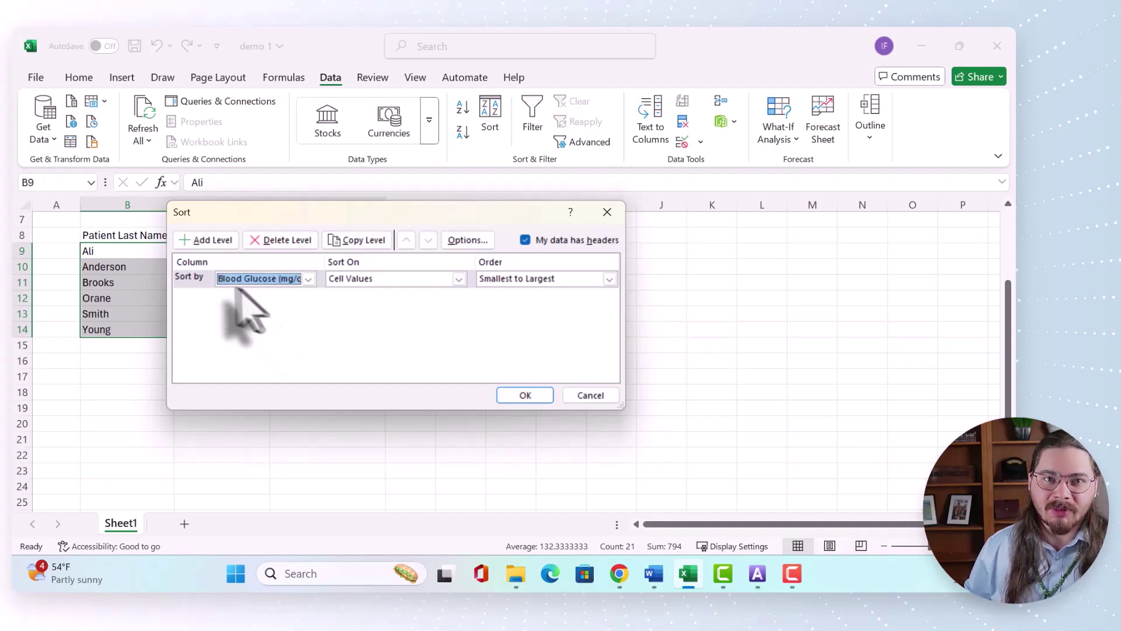
click(516, 282)
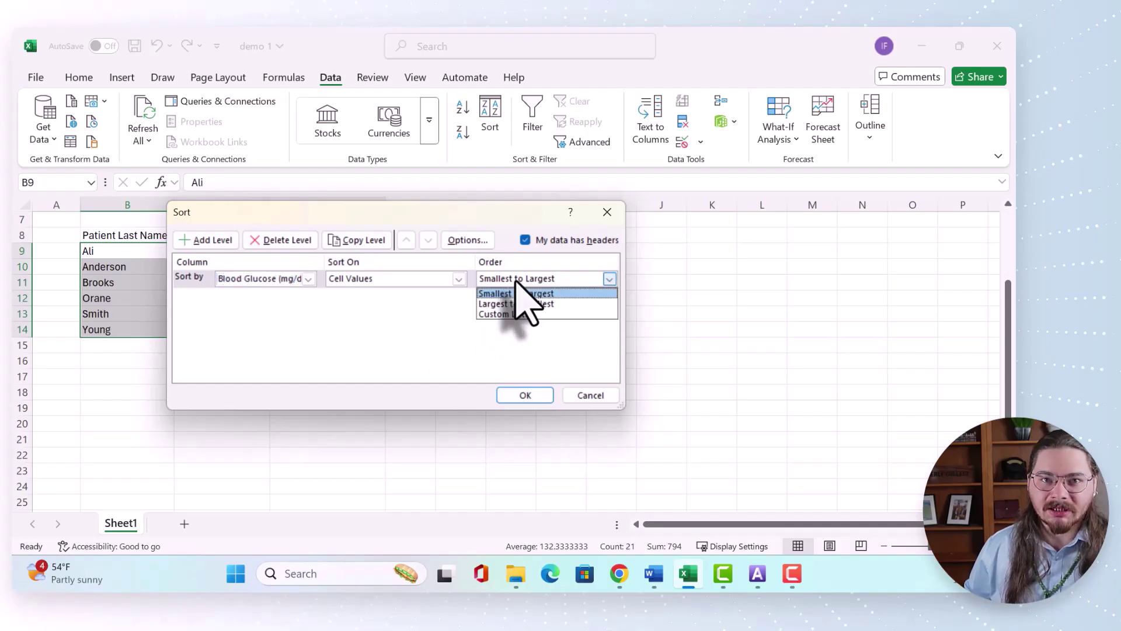
click(517, 293)
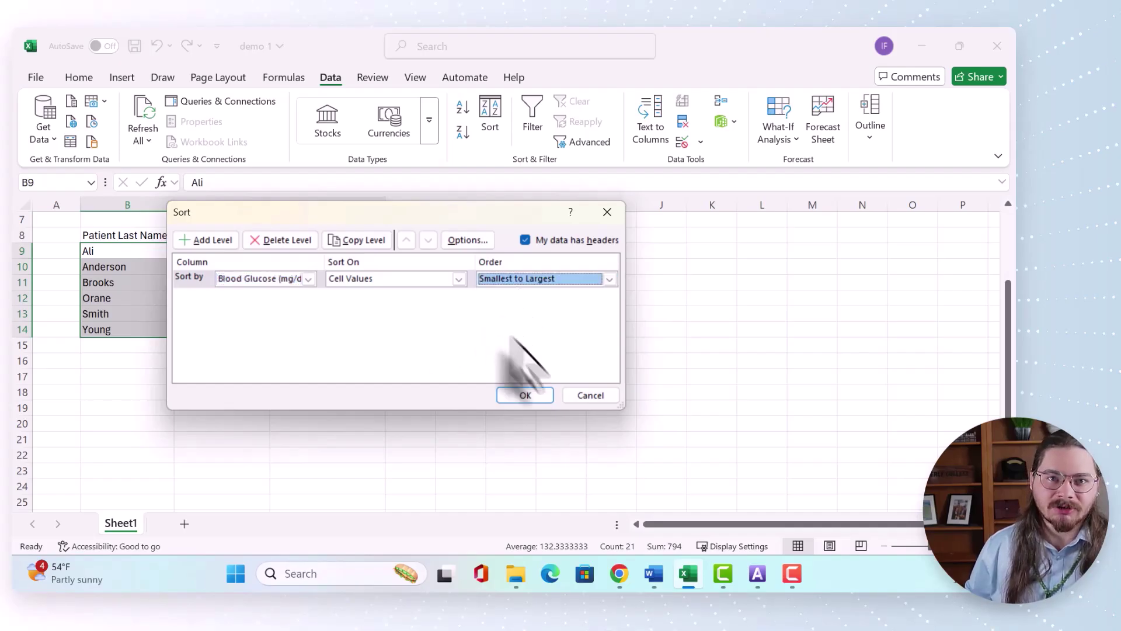
click(529, 397)
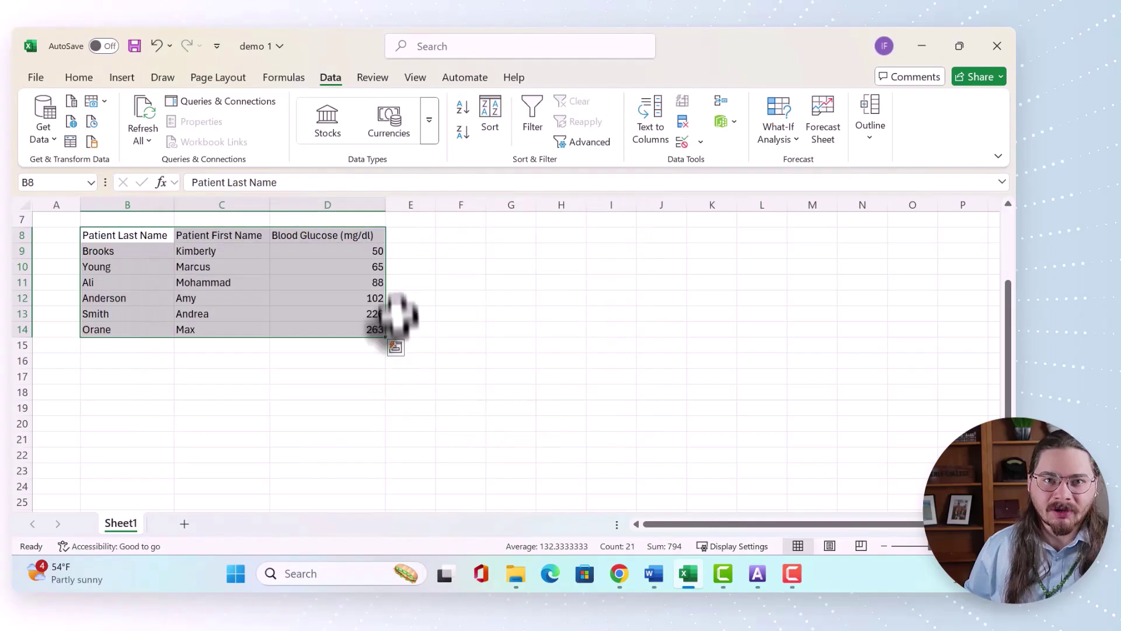
Examine the sorted patient table with and without its header row, then its glucose, first-name and last-name columns
click(421, 282)
drag(124, 234, 374, 329)
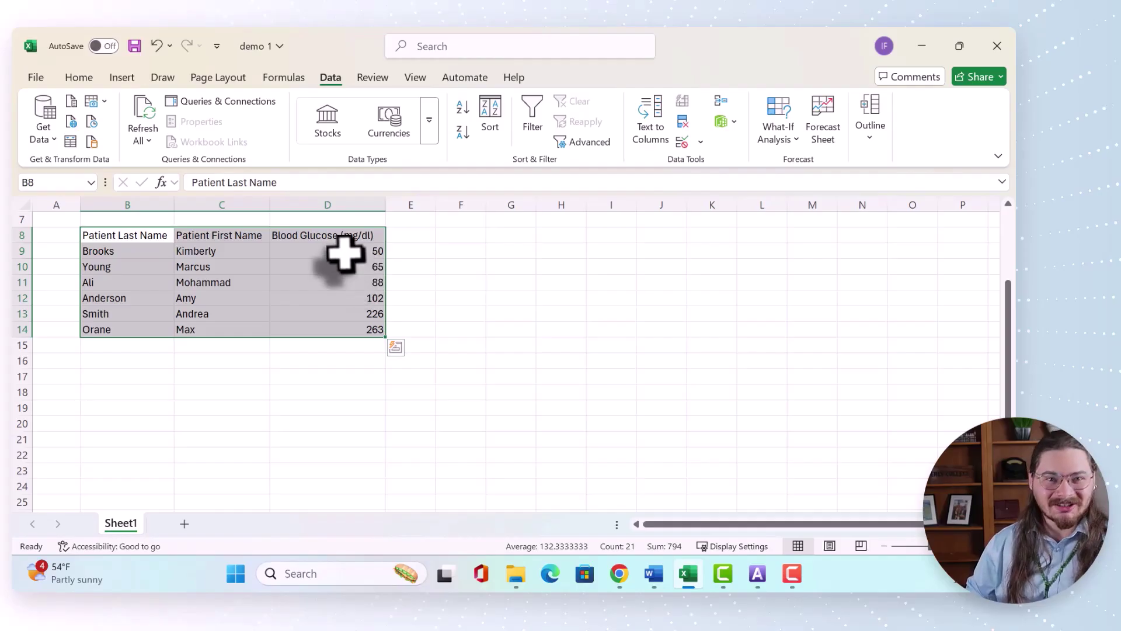
click(290, 282)
drag(126, 257, 351, 333)
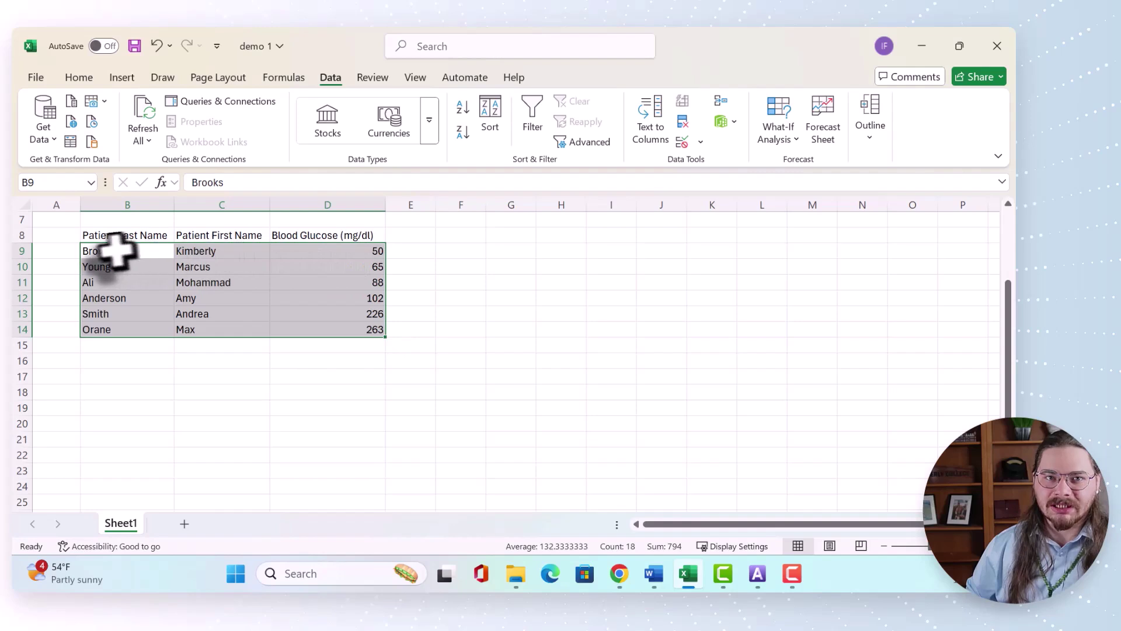
click(348, 251)
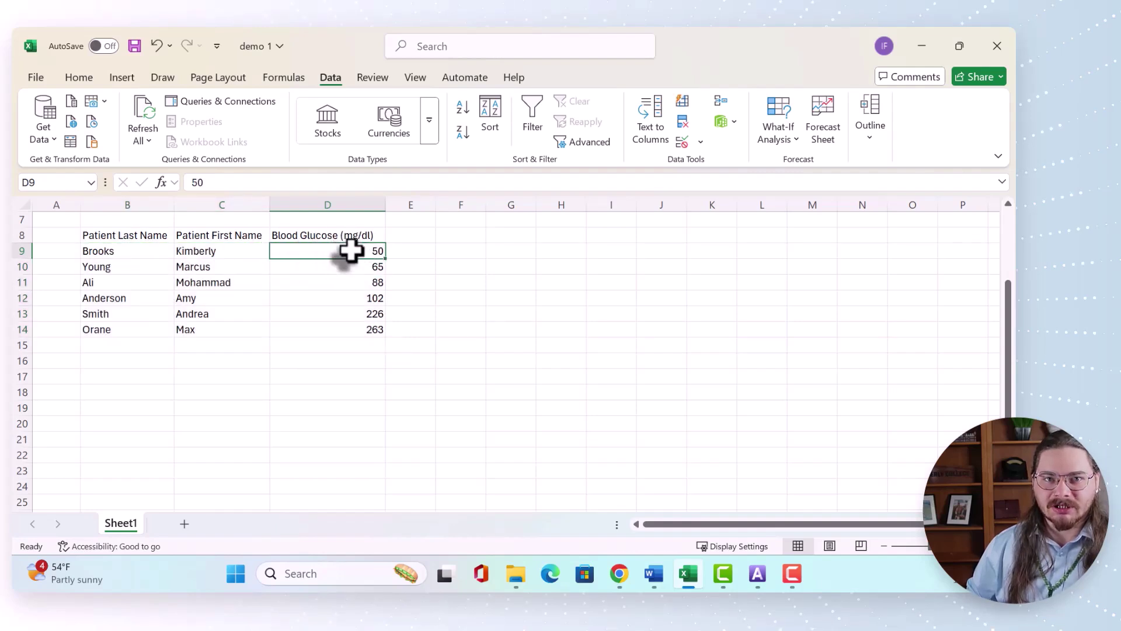
drag(351, 250, 367, 322)
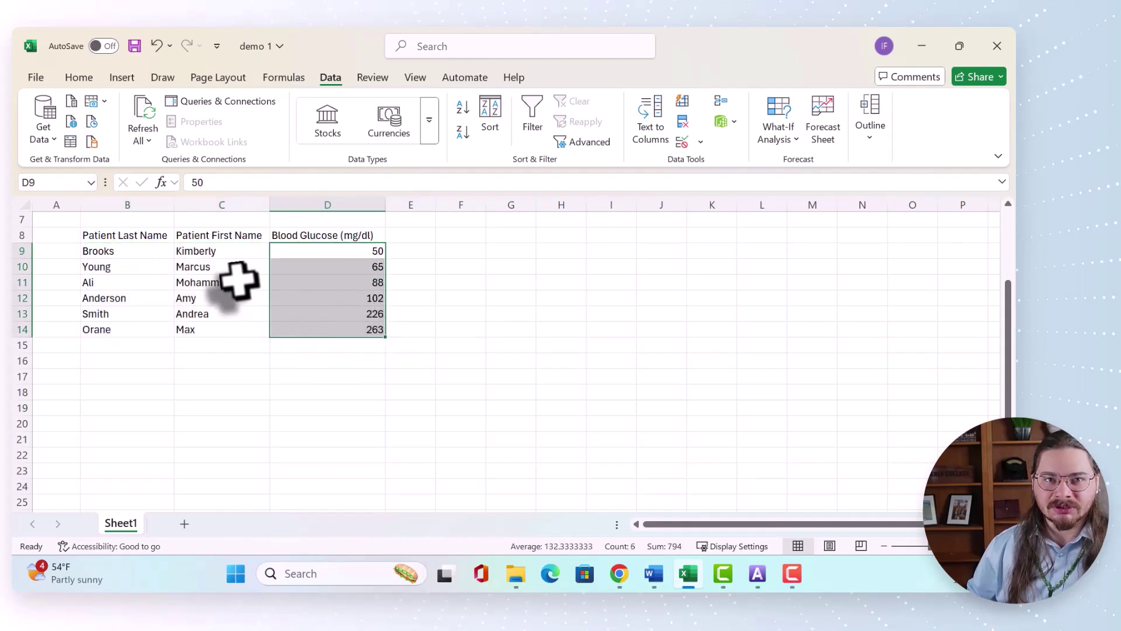
drag(220, 256, 220, 313)
drag(135, 254, 138, 325)
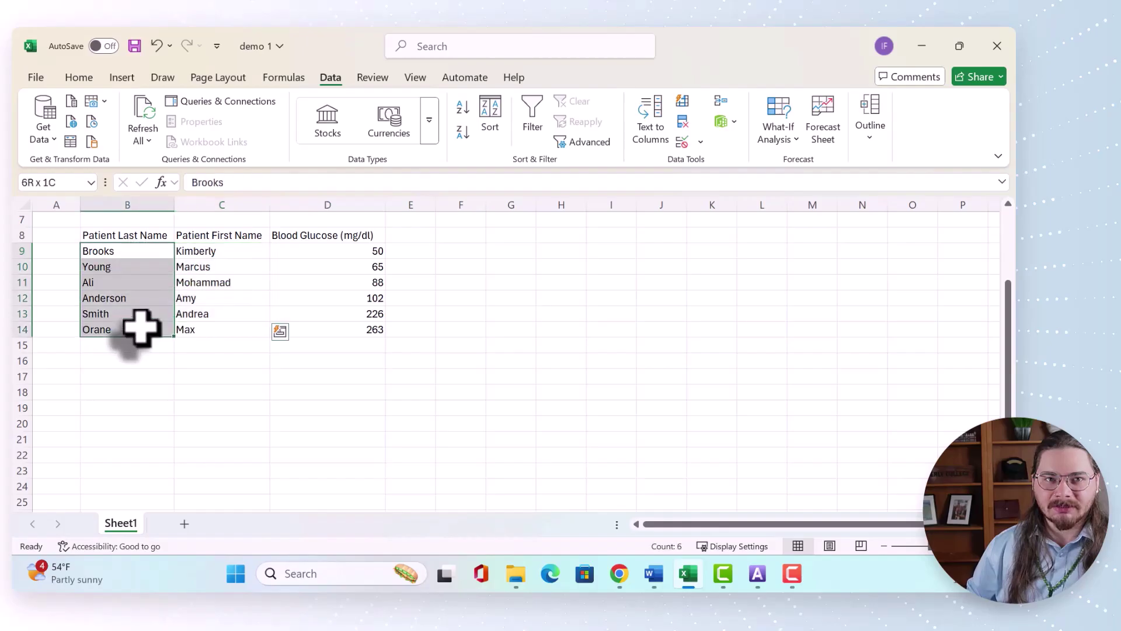
click(239, 314)
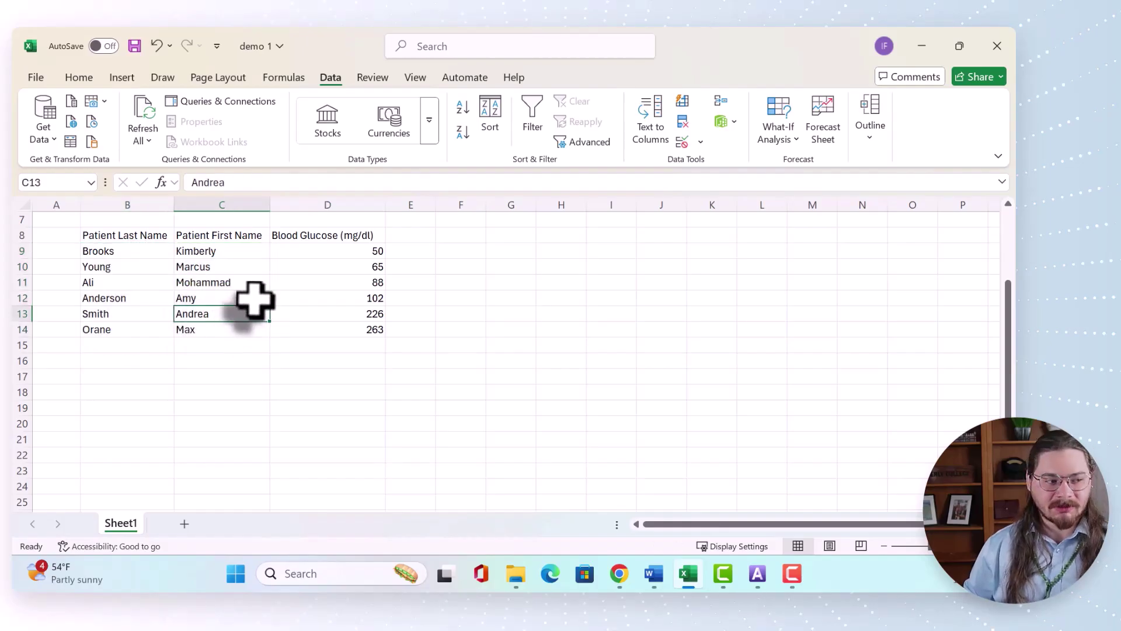
key(Down)
key(Down)
key(Down)
key(Down)
key(Down)
key(alt+Tab)
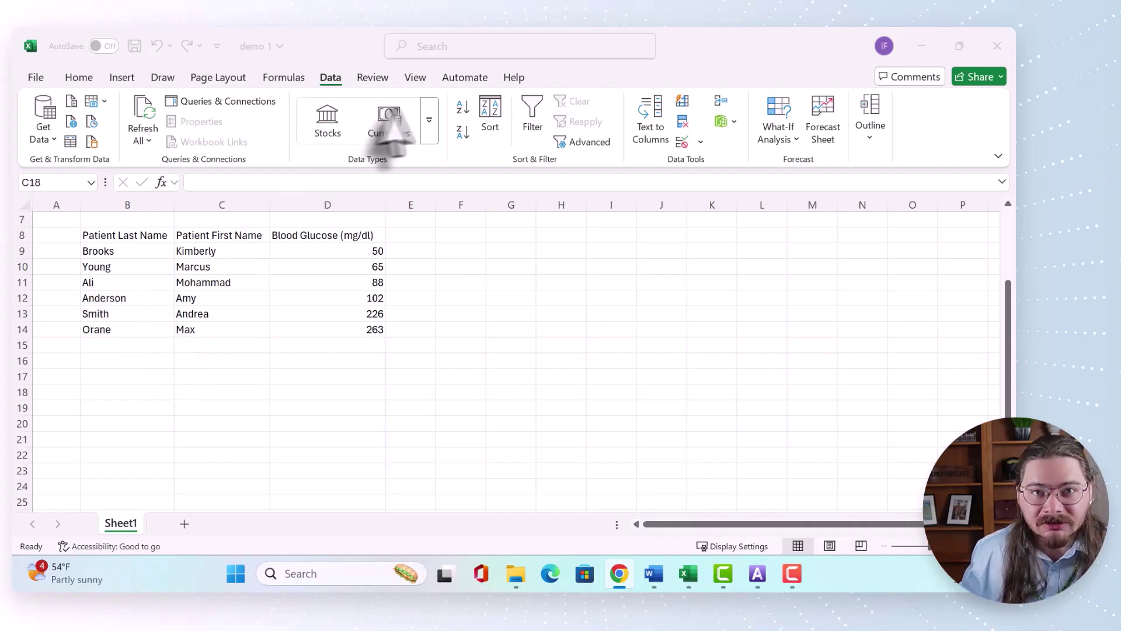
key(alt+Tab)
Insert a blank row at row 11, between the patients with glucose readings of 65 and 88
click(115, 293)
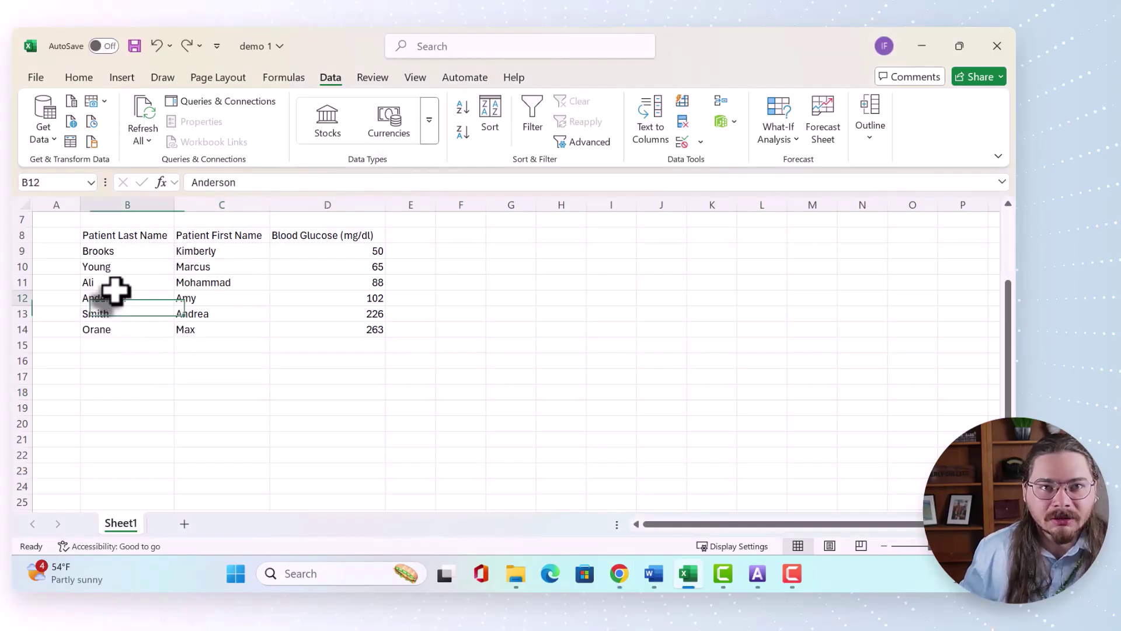
click(115, 283)
click(116, 267)
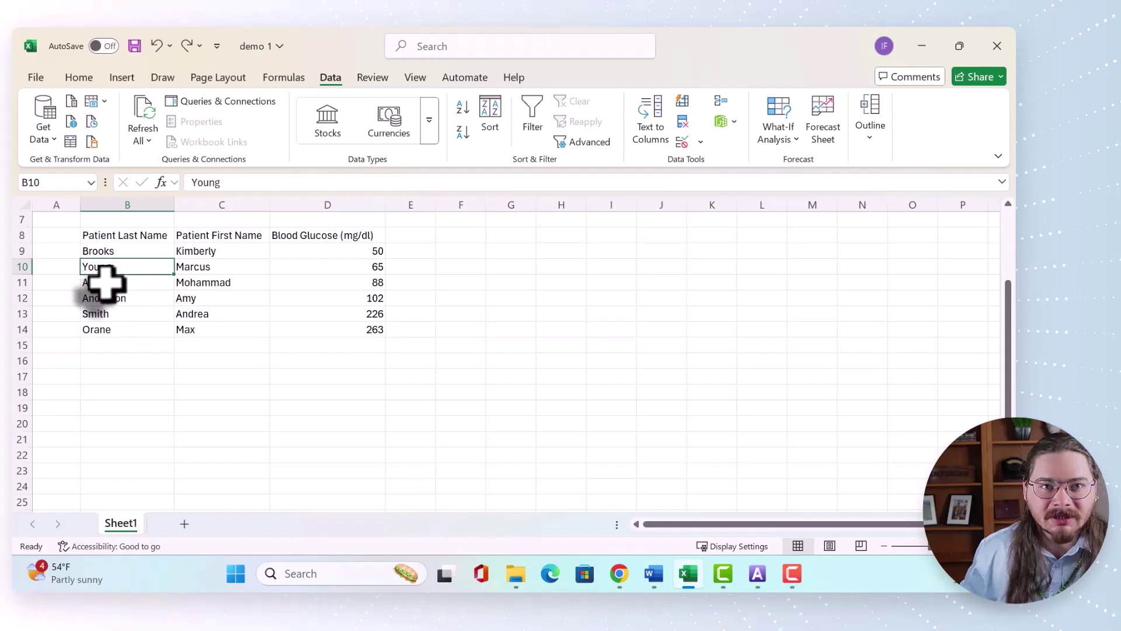
click(106, 286)
click(107, 270)
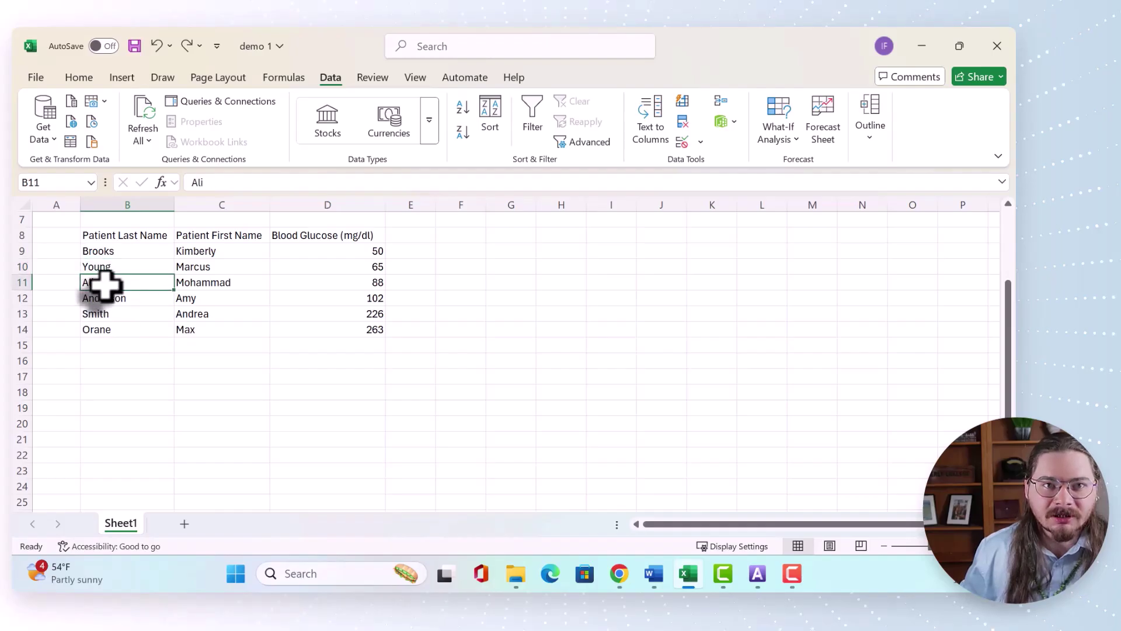
right_click(17, 283)
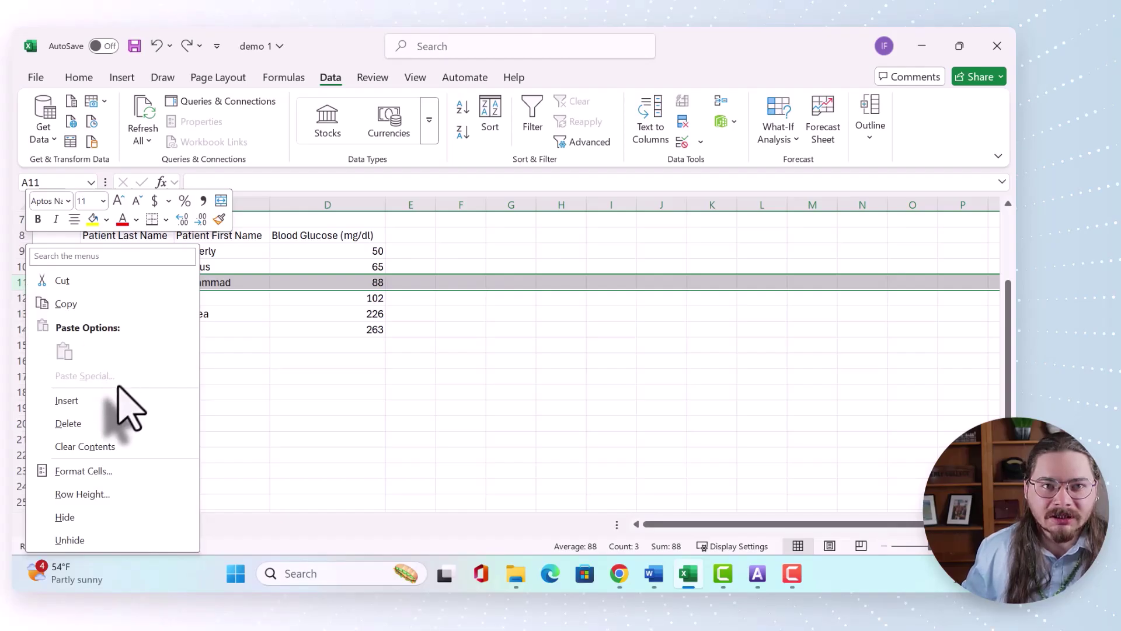
click(115, 400)
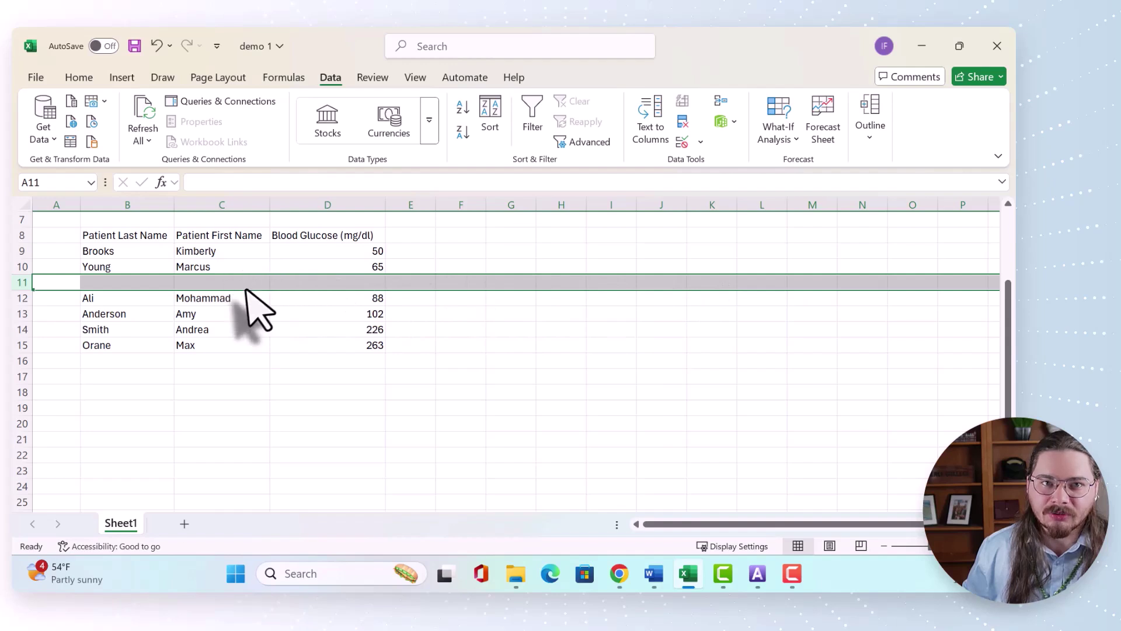
Fill row 11 with the new patient's last name, first name and a blood glucose reading of 72
click(156, 284)
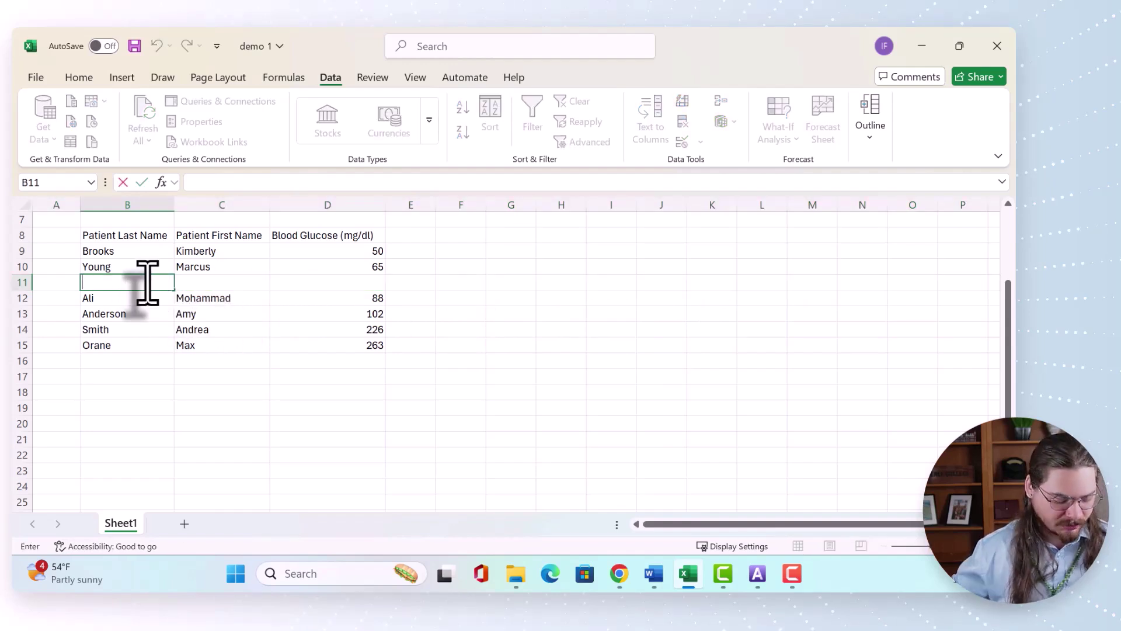
text(mith)
key(Tab)
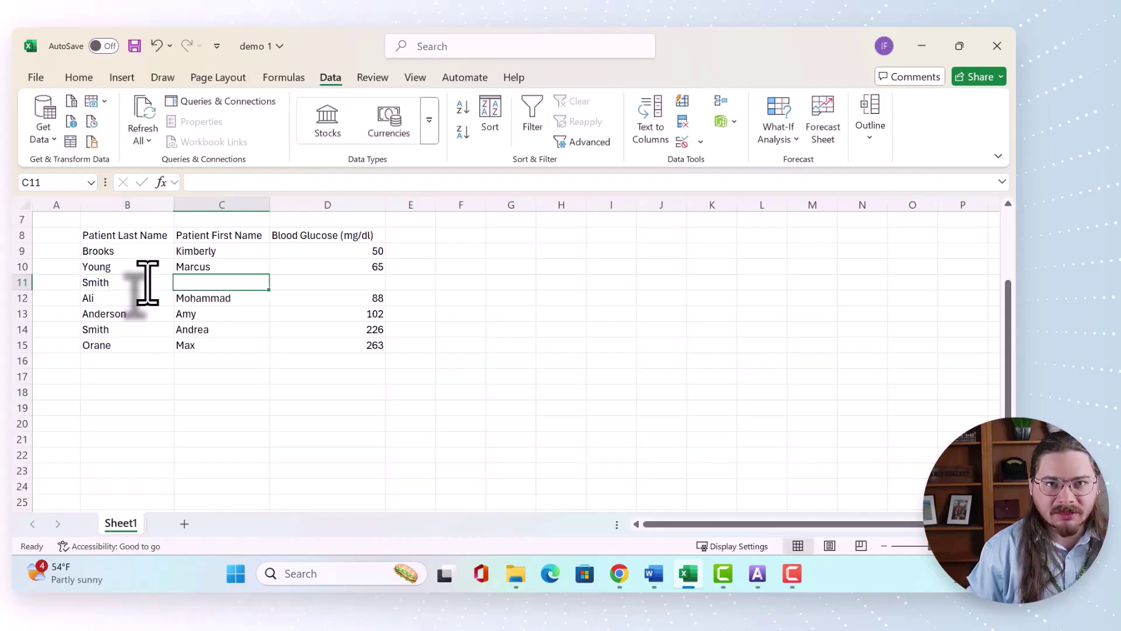
text(Joyce)
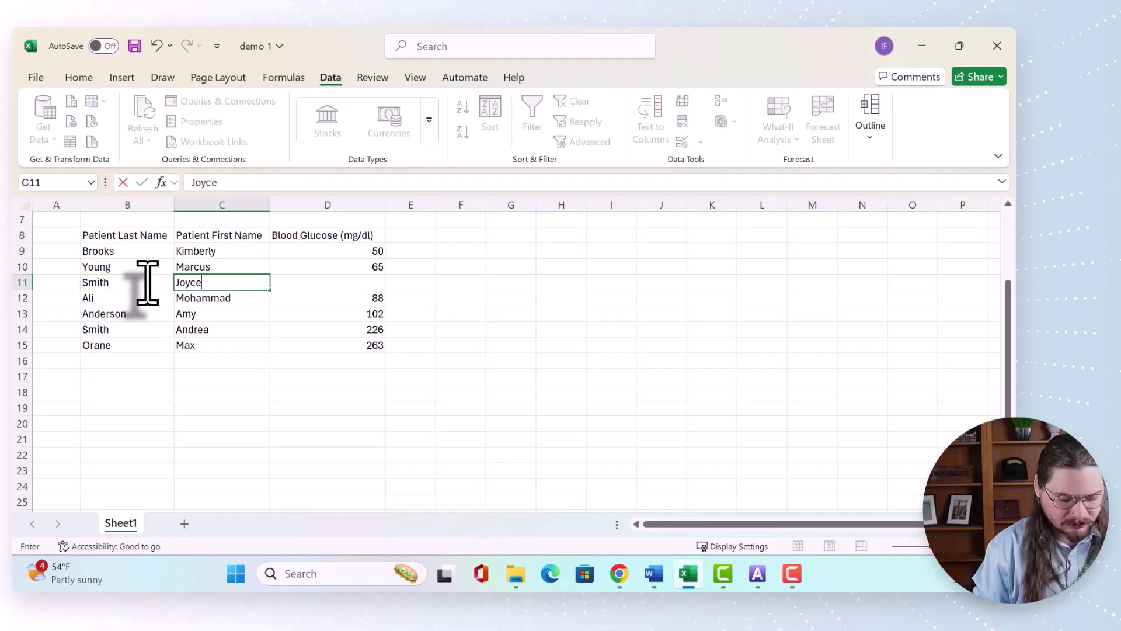
key(Tab)
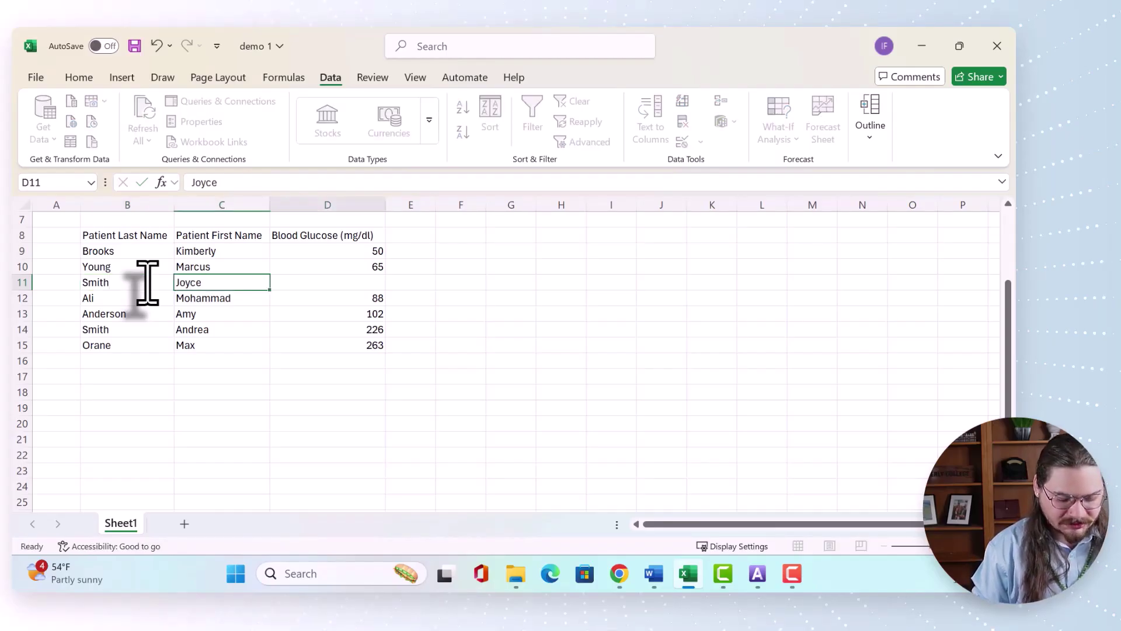
text(72)
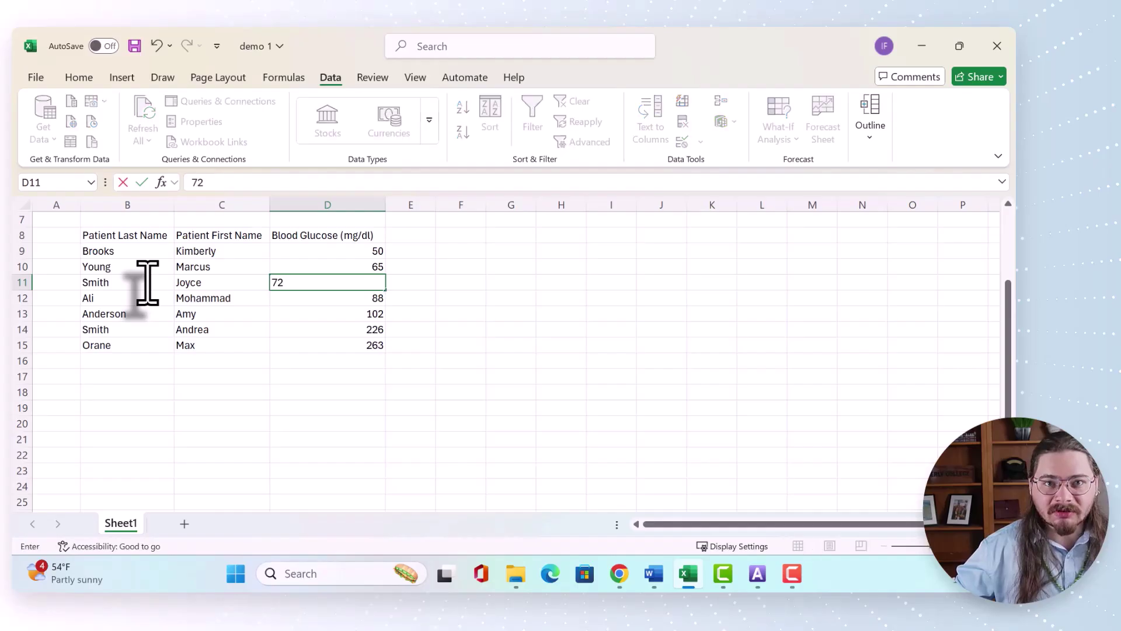
key(Tab)
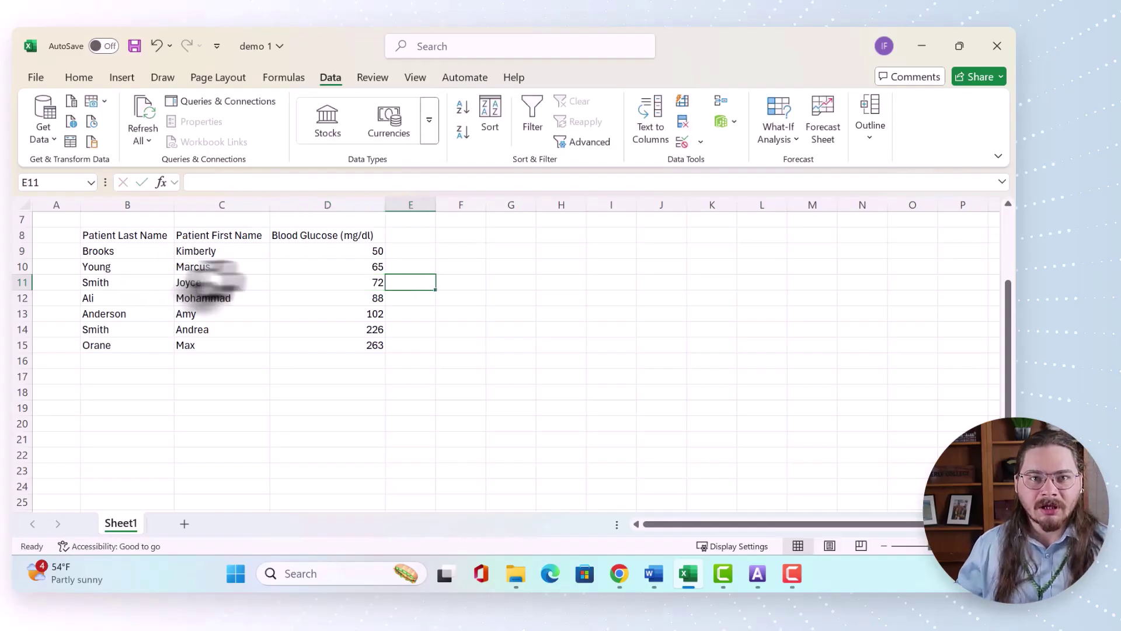
click(300, 251)
drag(130, 234, 367, 351)
click(453, 377)
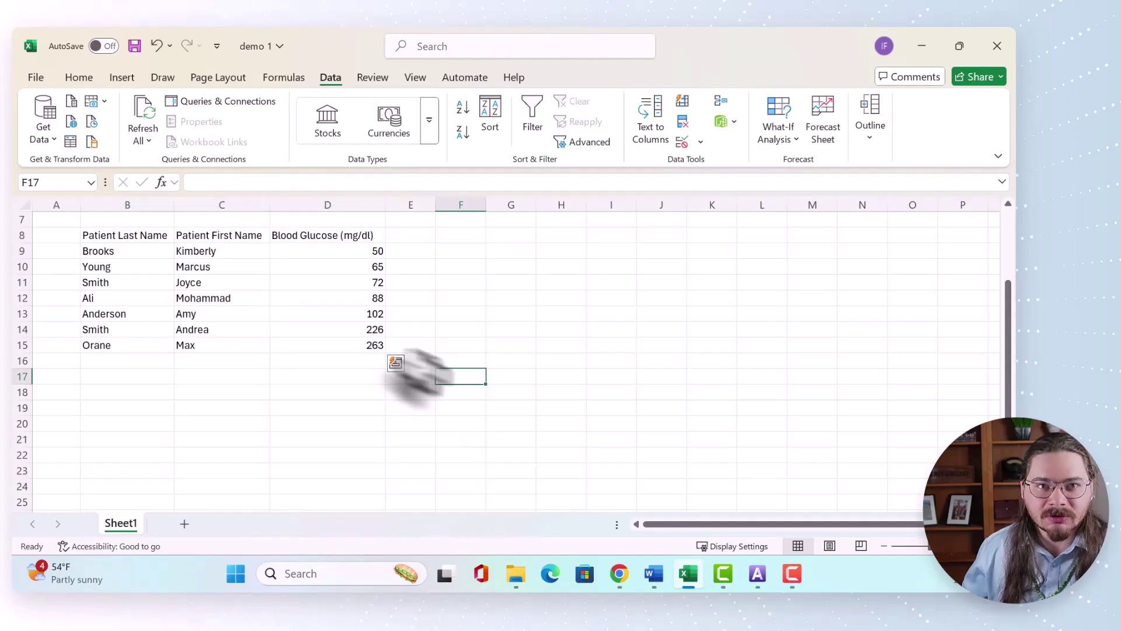
click(153, 294)
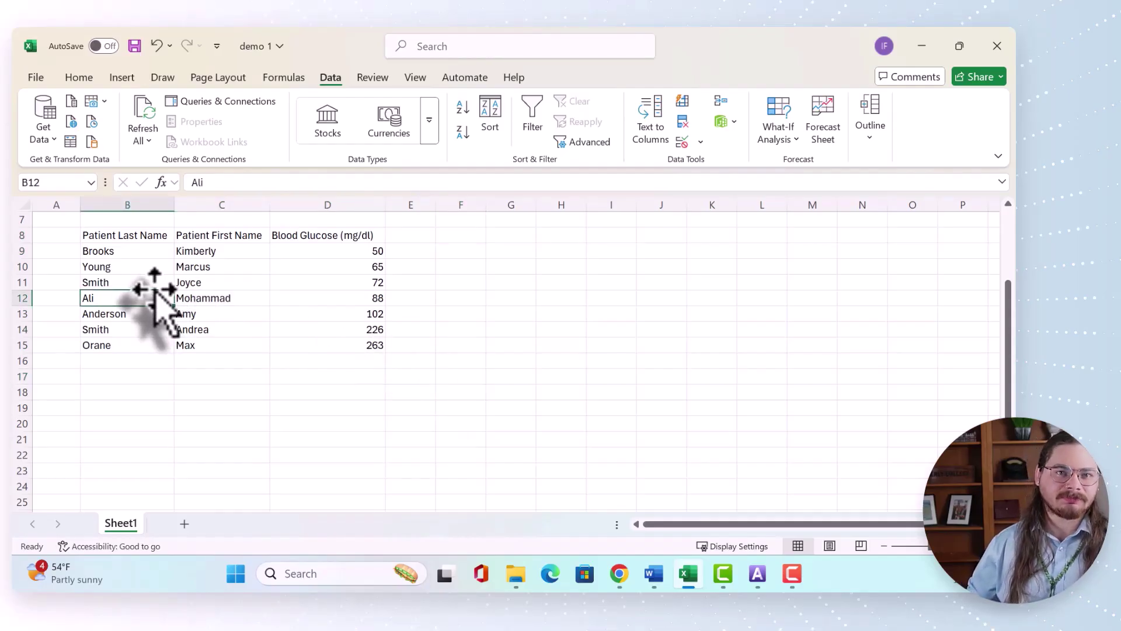
Sort the patient table B8:D15, including its header row, by Patient Last Name, Cell Values, A to Z
drag(126, 235, 346, 343)
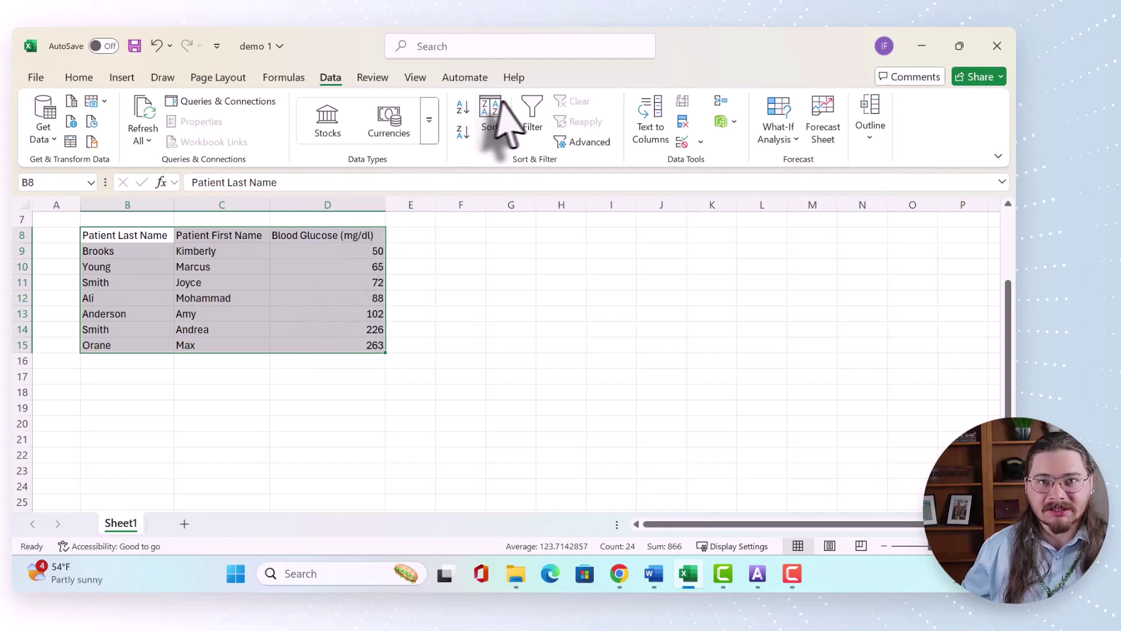
click(496, 119)
click(307, 279)
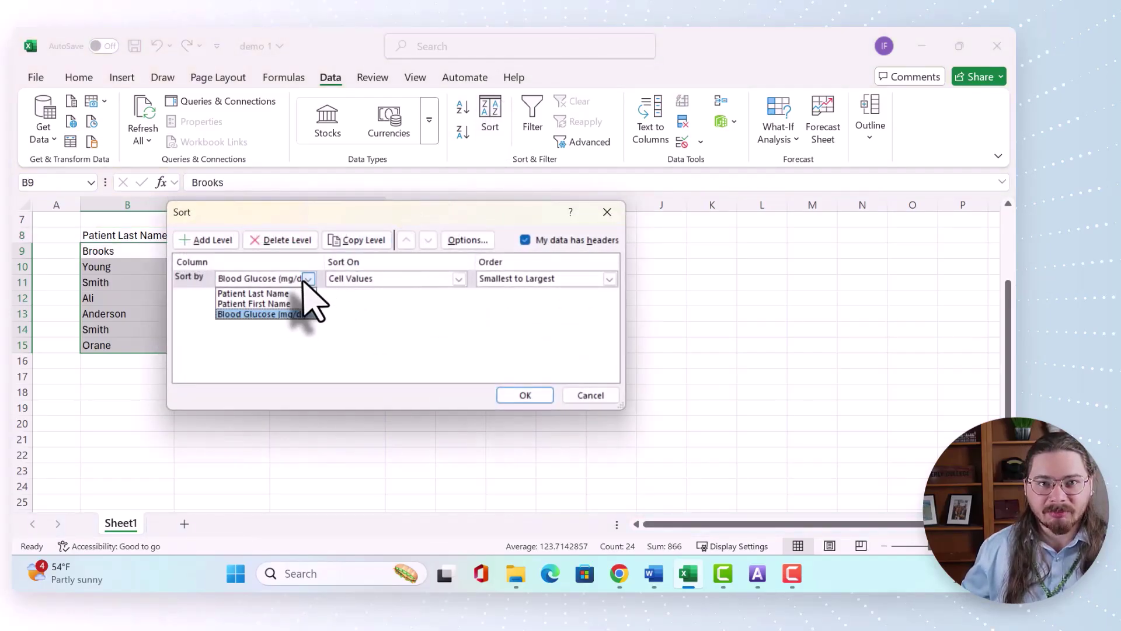
click(295, 293)
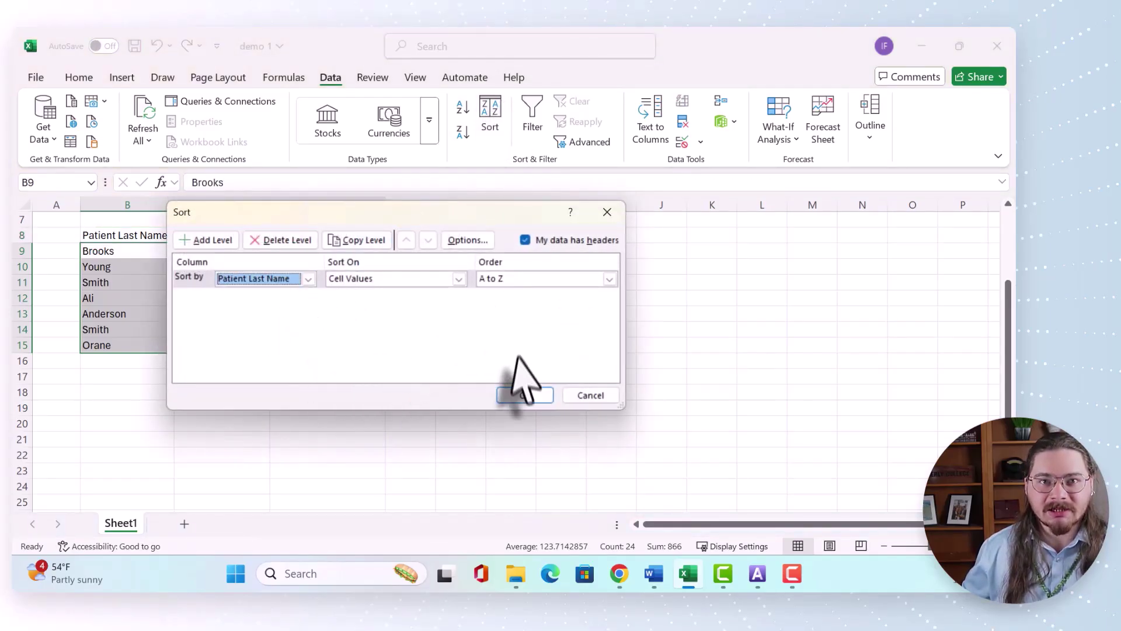
click(525, 396)
click(374, 392)
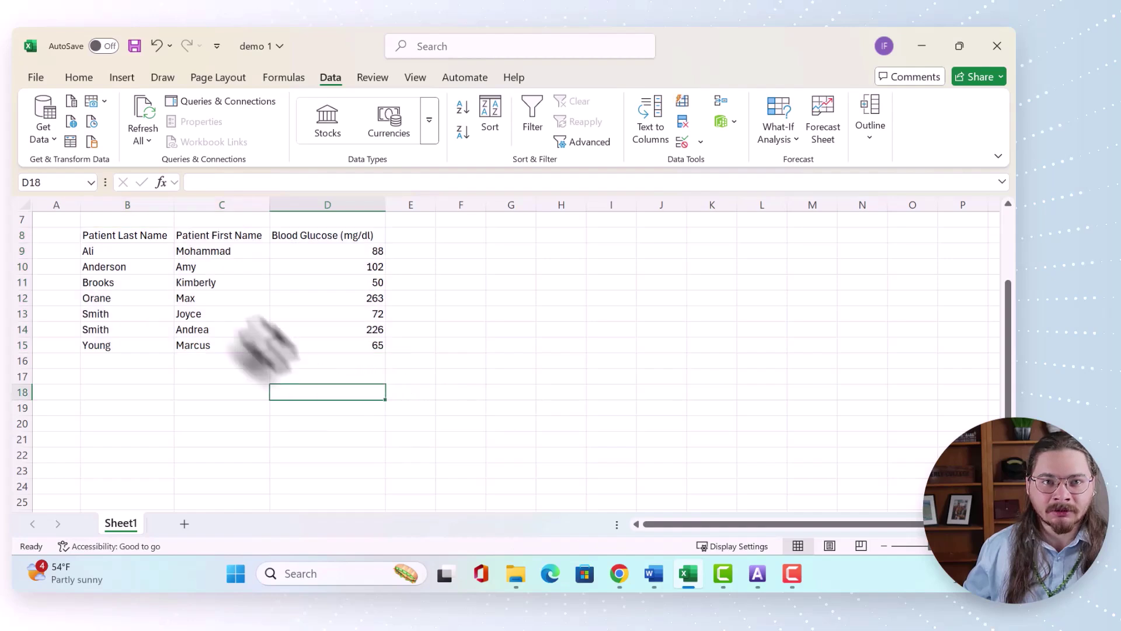
Examine the sorted patient table, then the names of the two patients in rows 13 and 14
drag(132, 234, 373, 345)
click(227, 268)
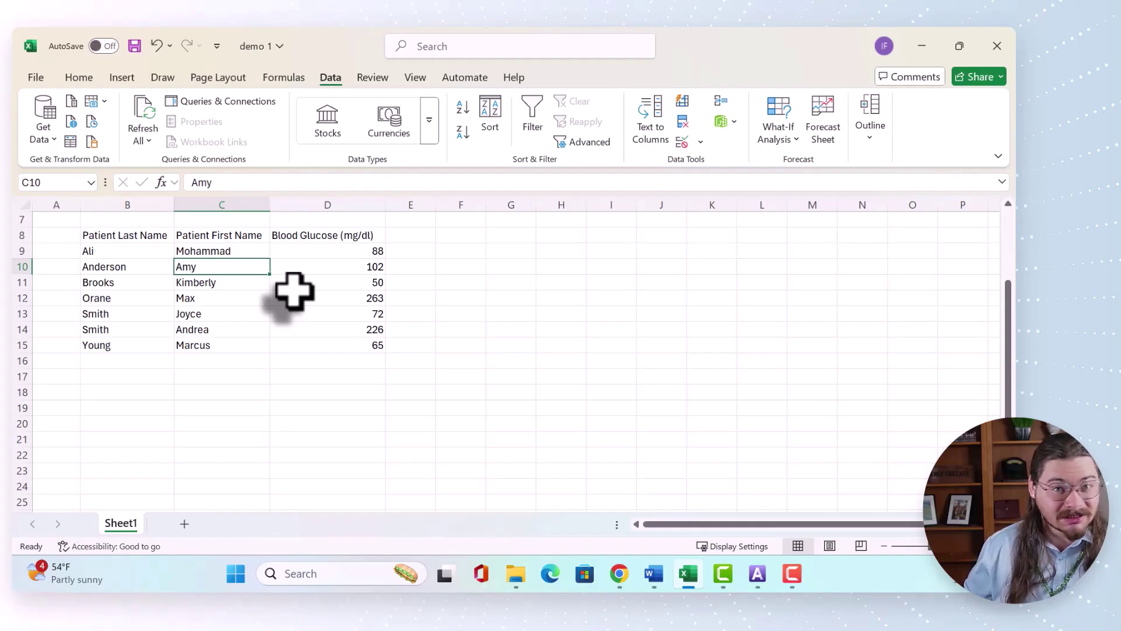
drag(123, 315, 228, 329)
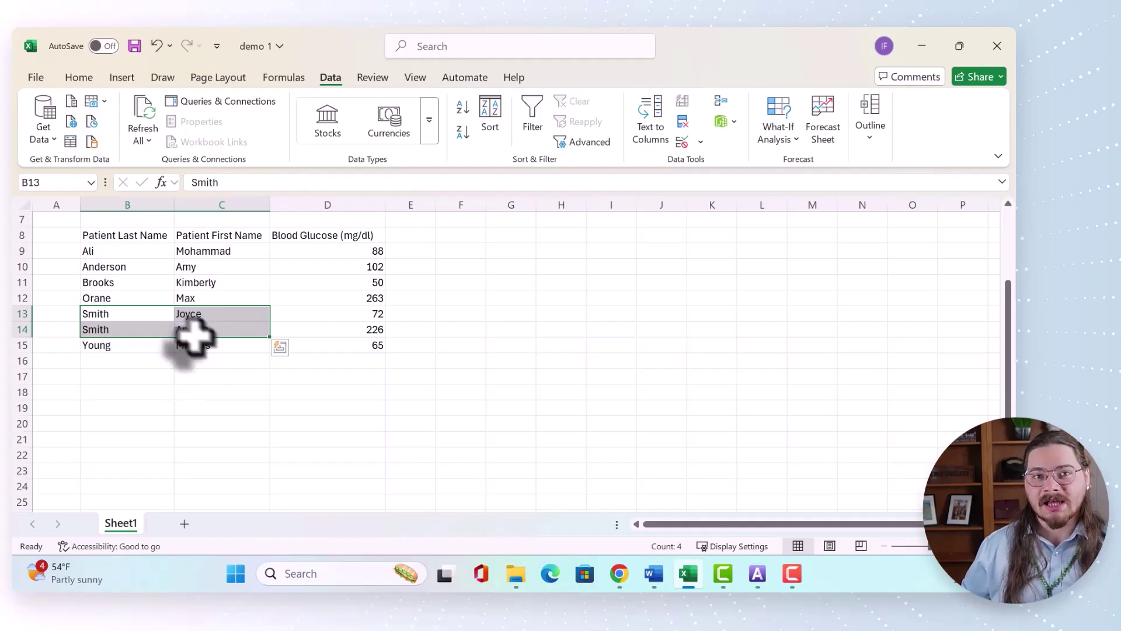
click(184, 283)
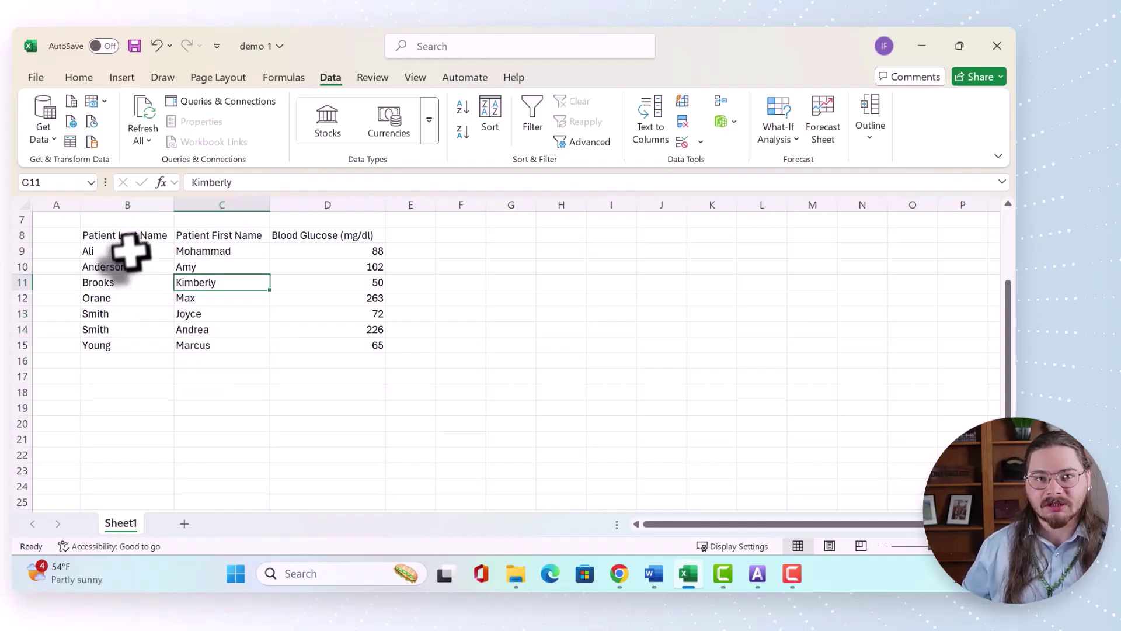
Sort the patient table B8:D15 again with an added second level on Patient First Name, Cell Values, A to Z
drag(129, 241, 321, 351)
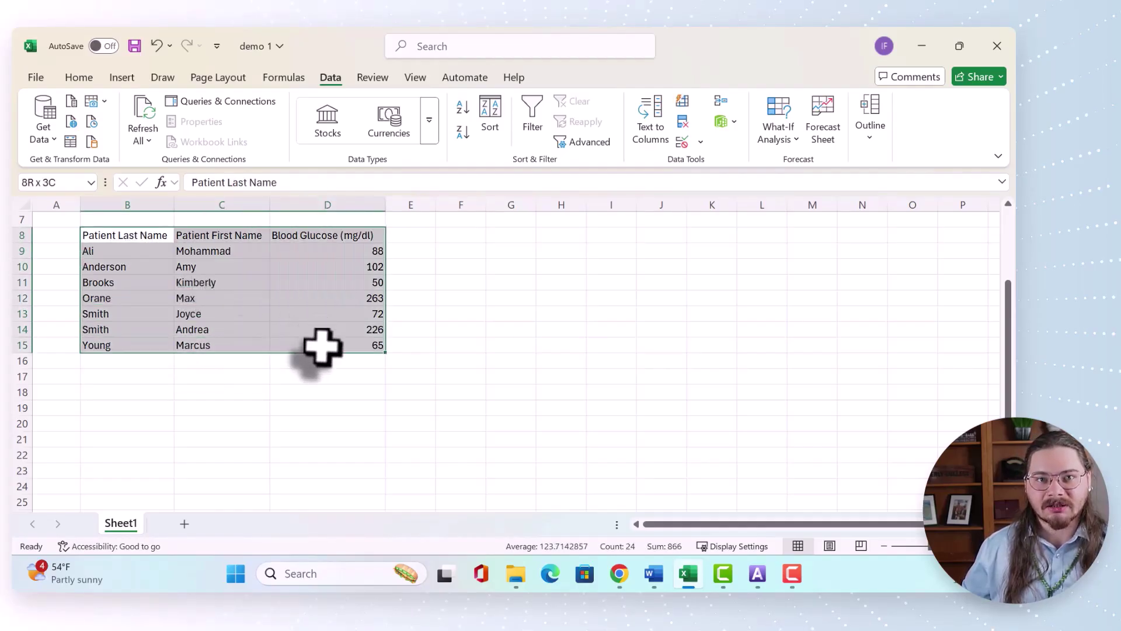
click(490, 120)
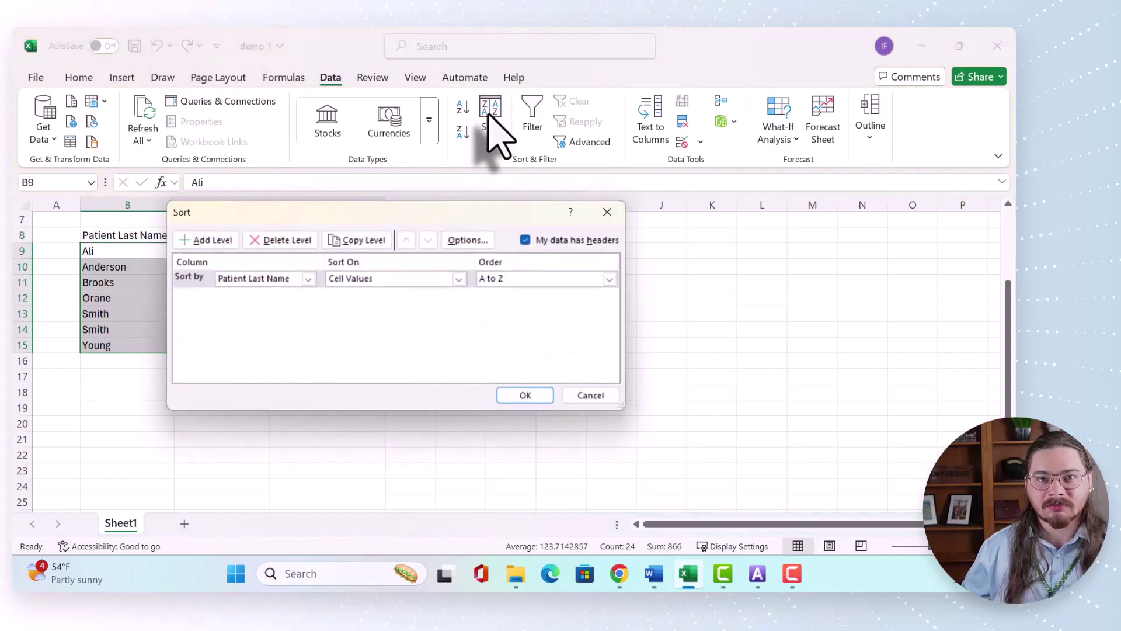
click(221, 236)
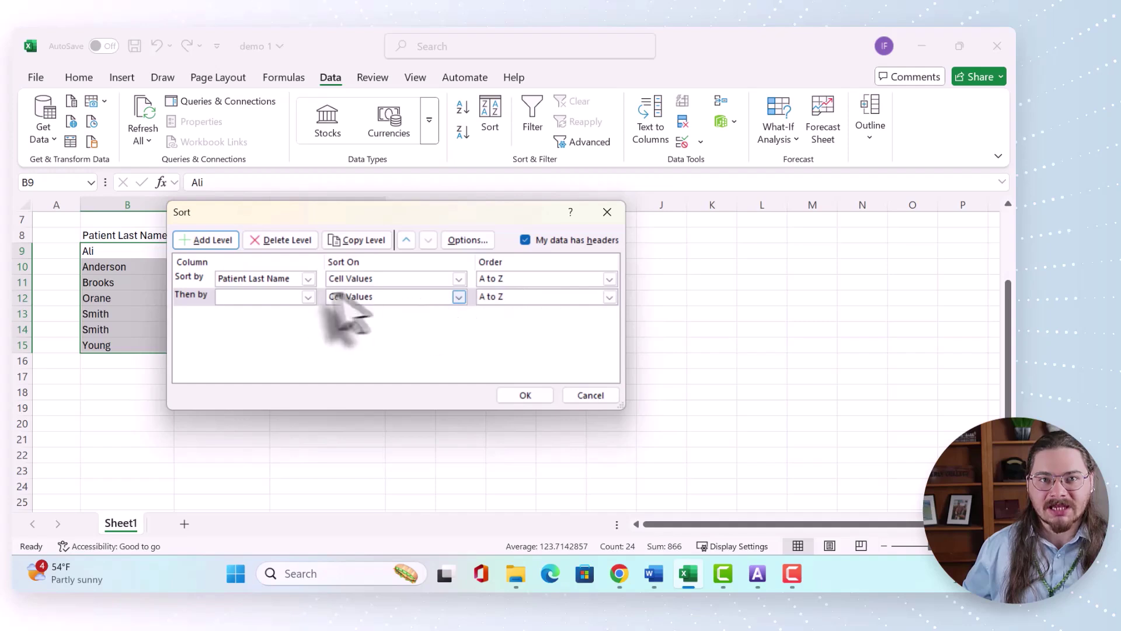
click(307, 297)
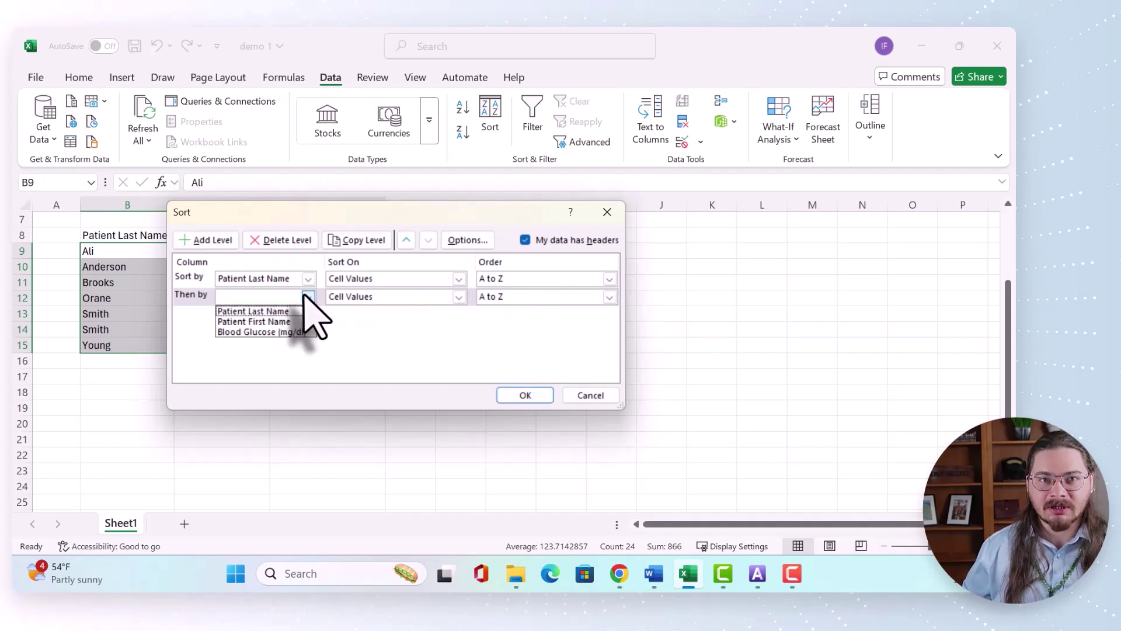
click(279, 322)
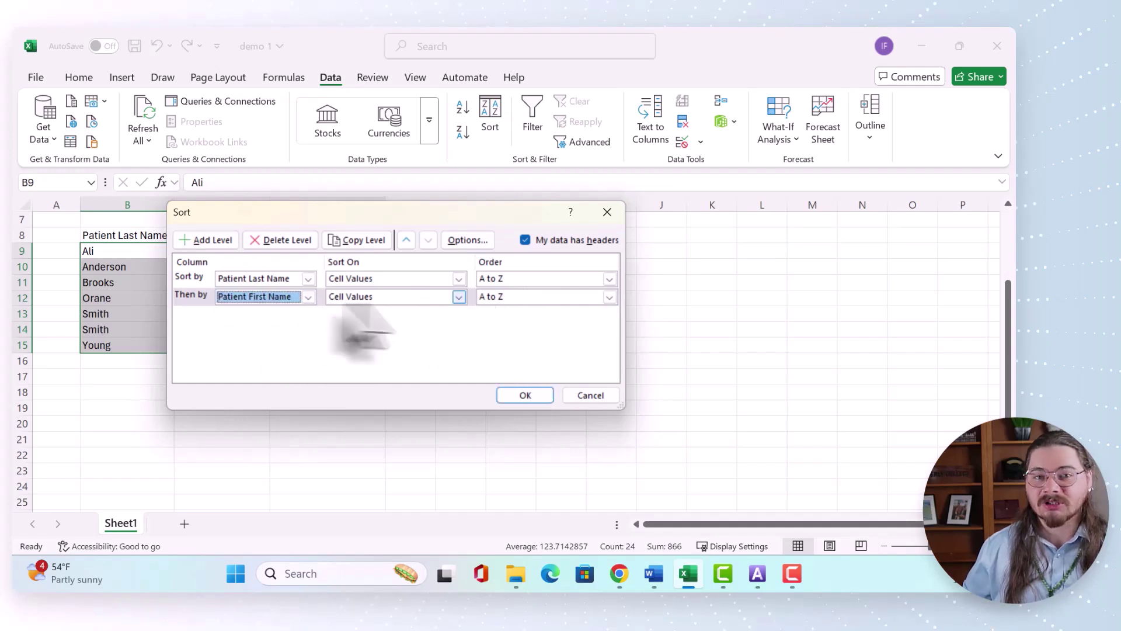
click(529, 396)
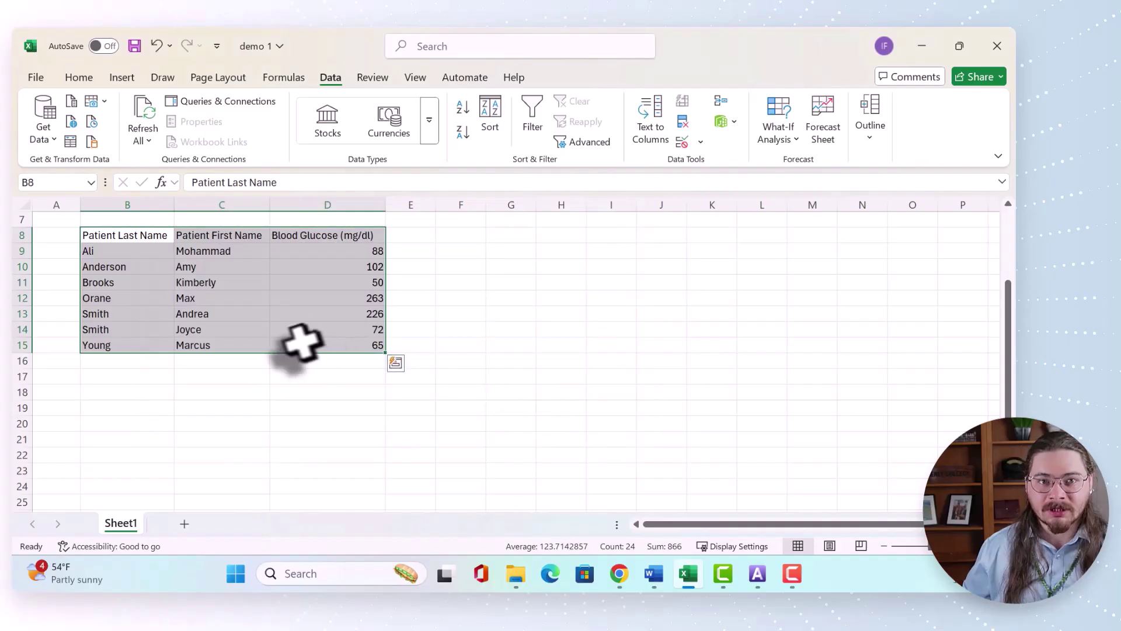
Check the order of the two patients sharing a last name in rows 13 and 14
double_click(107, 314)
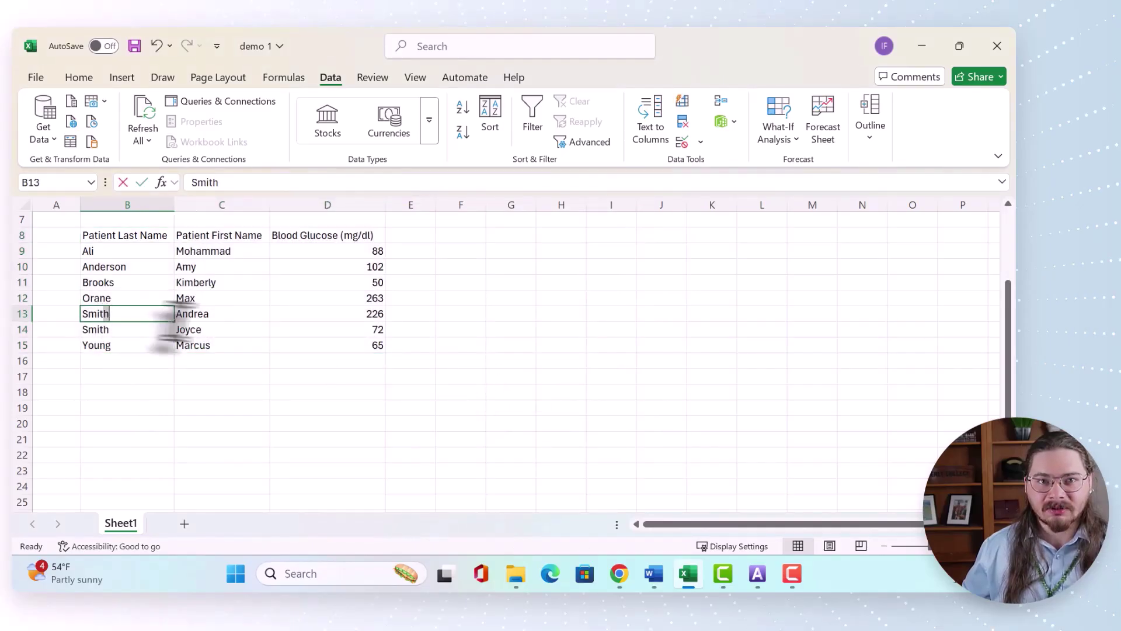
click(251, 392)
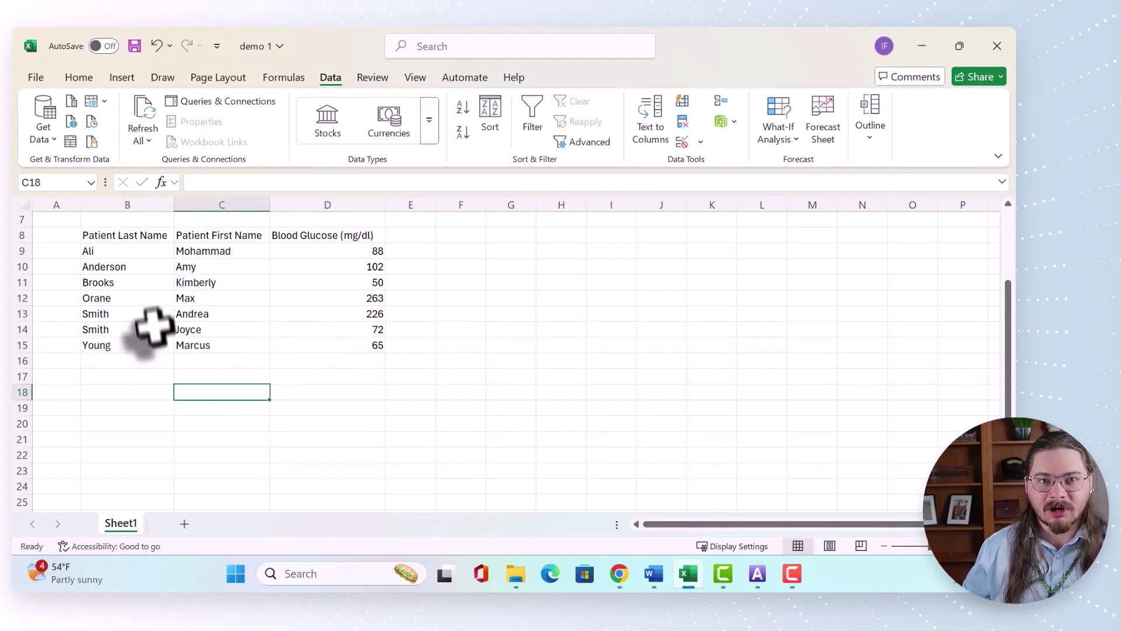
drag(151, 319, 345, 324)
click(275, 421)
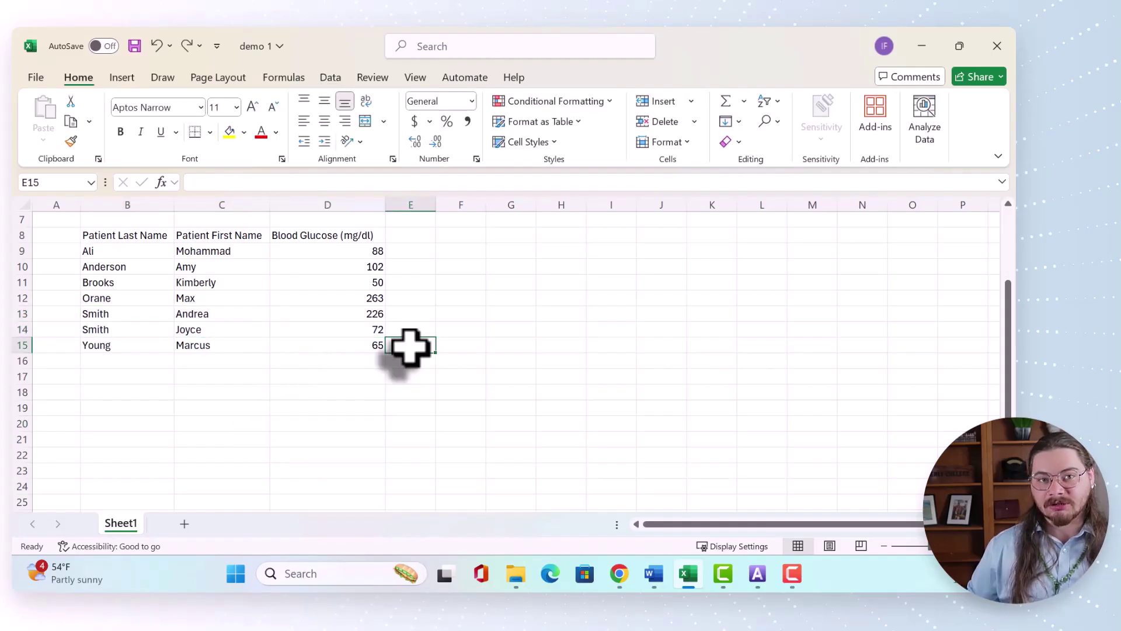
Highlight the blood glucose values in D9:D15 that are greater than 215 using Light Red Fill with Dark Red Text
click(335, 263)
click(335, 253)
drag(335, 252, 334, 349)
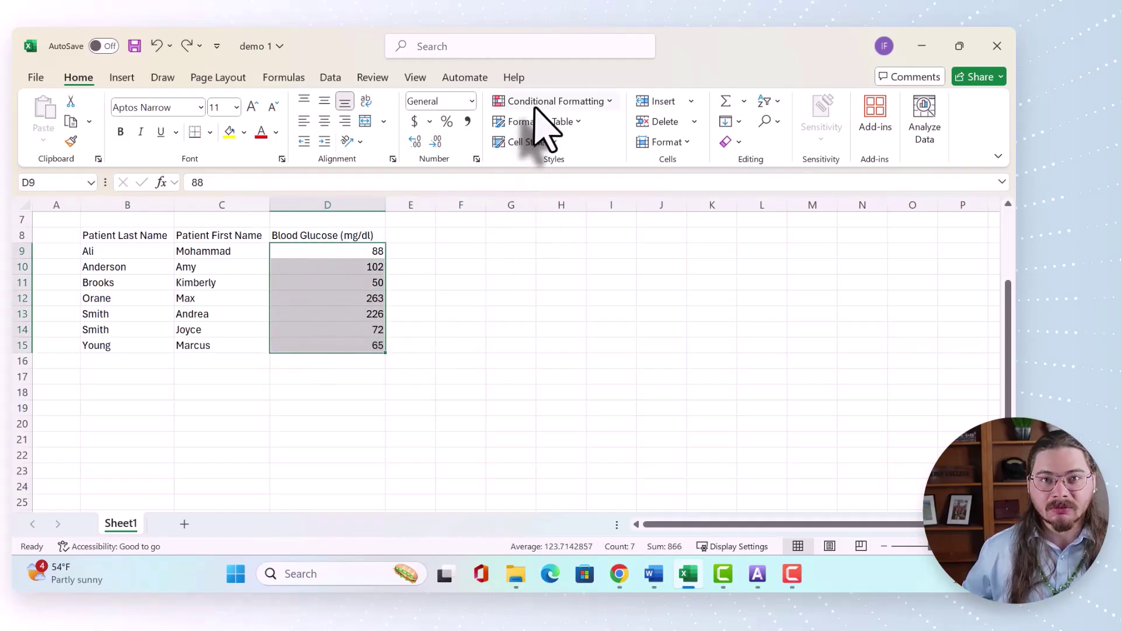
click(580, 104)
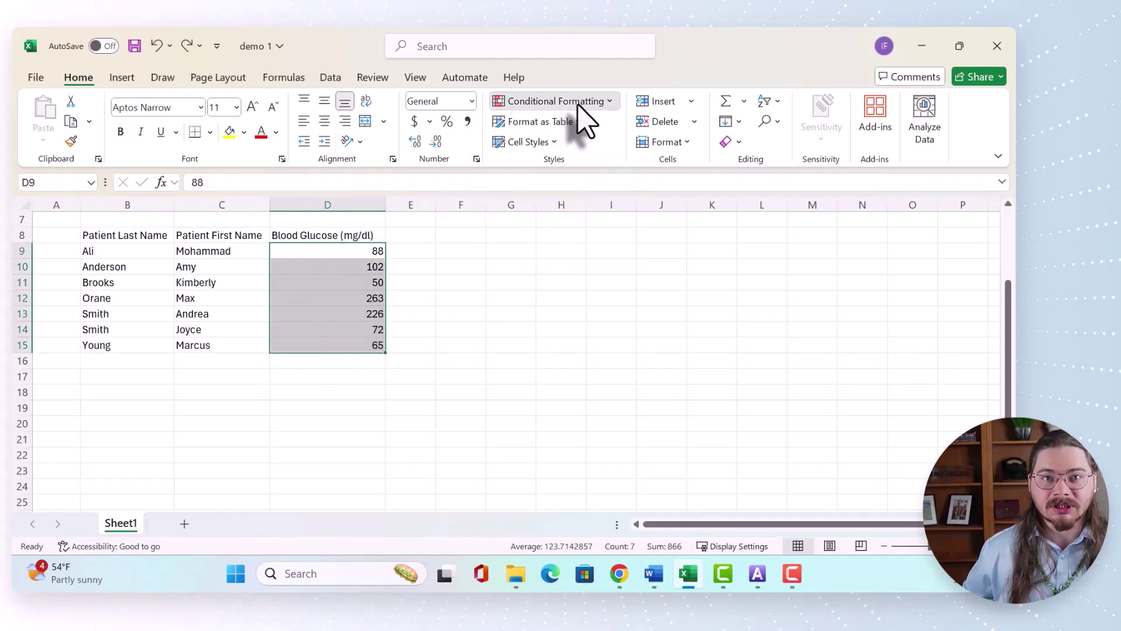
mouse_move(576, 132)
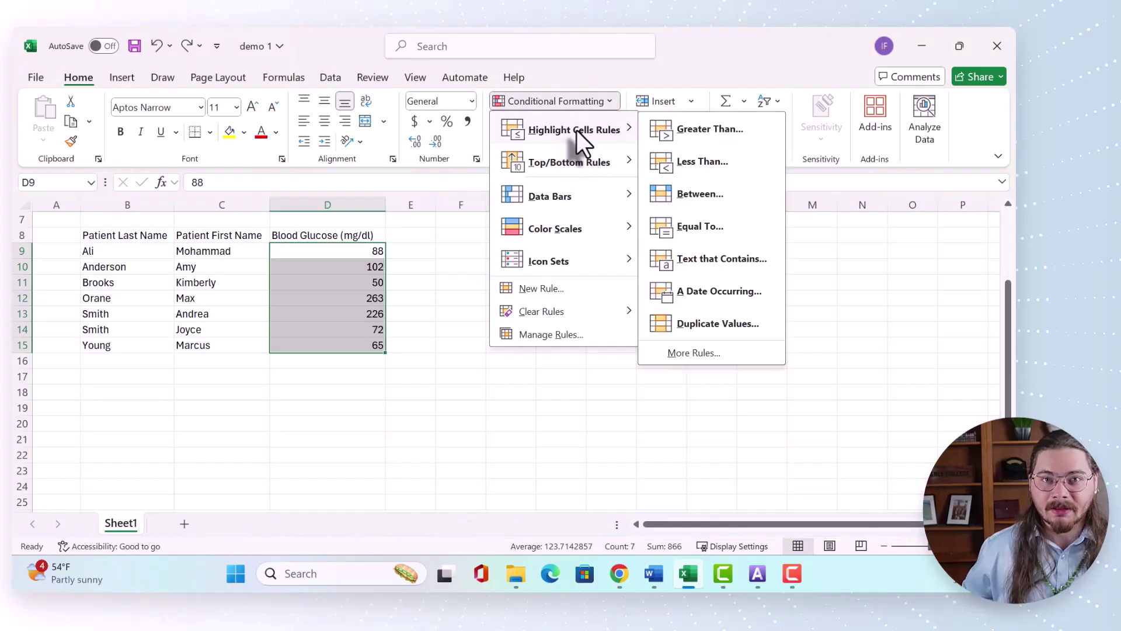
click(707, 130)
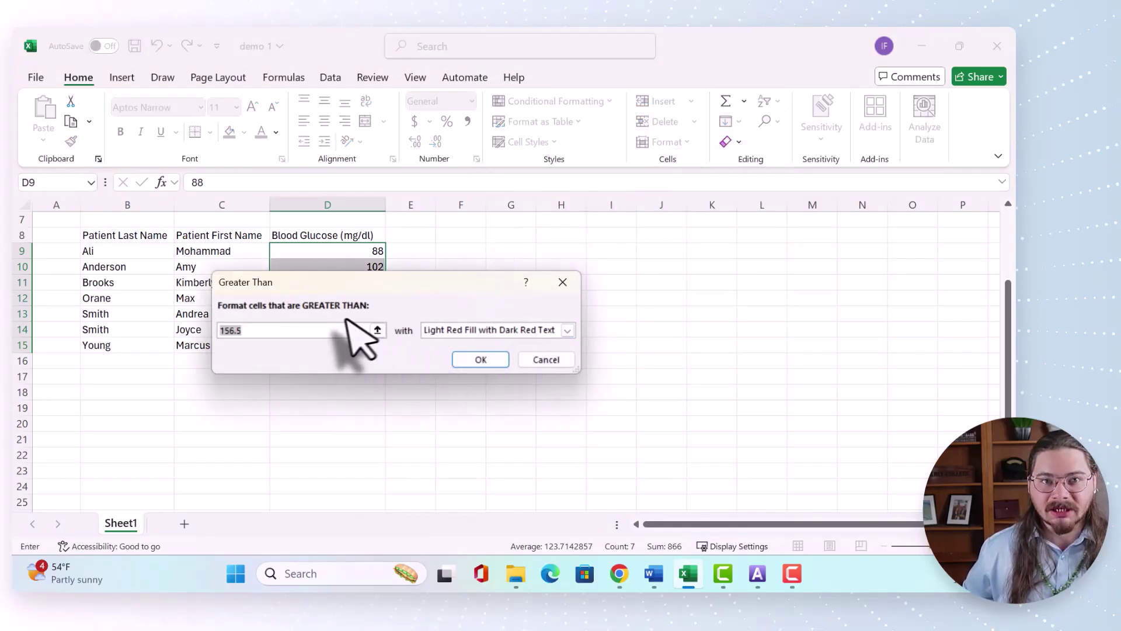
drag(292, 327, 155, 323)
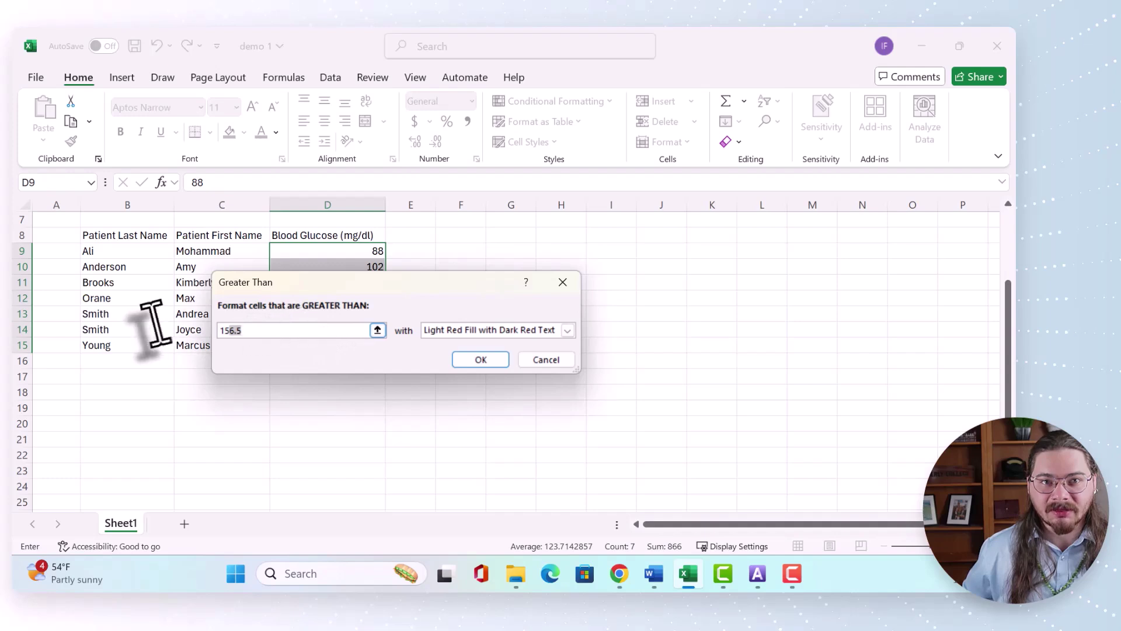
text(215)
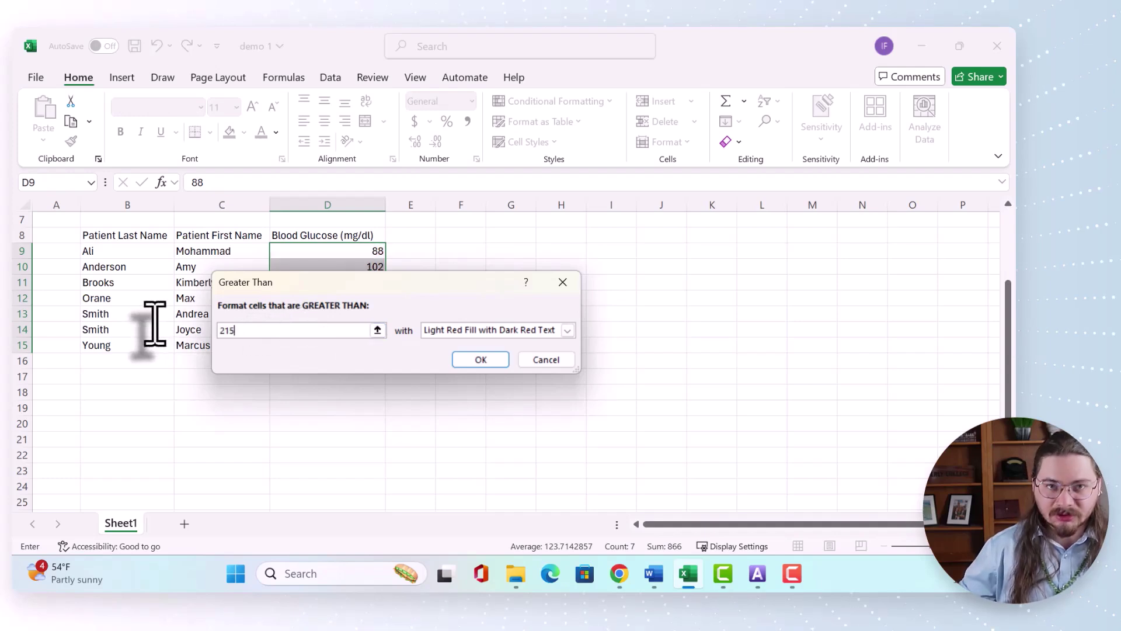
click(480, 359)
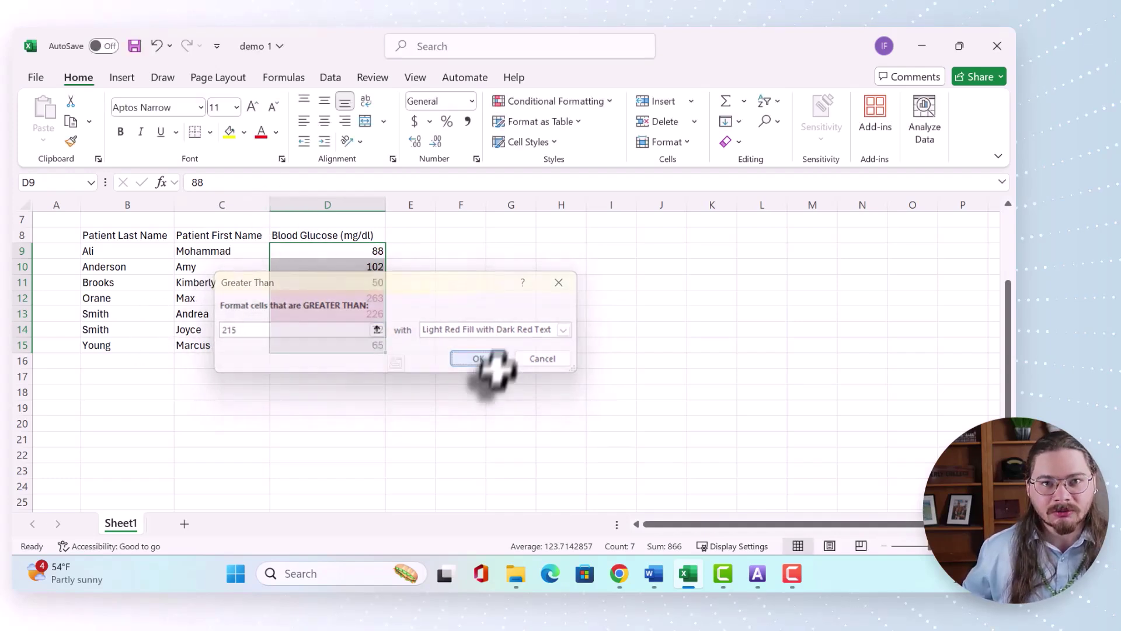
click(470, 360)
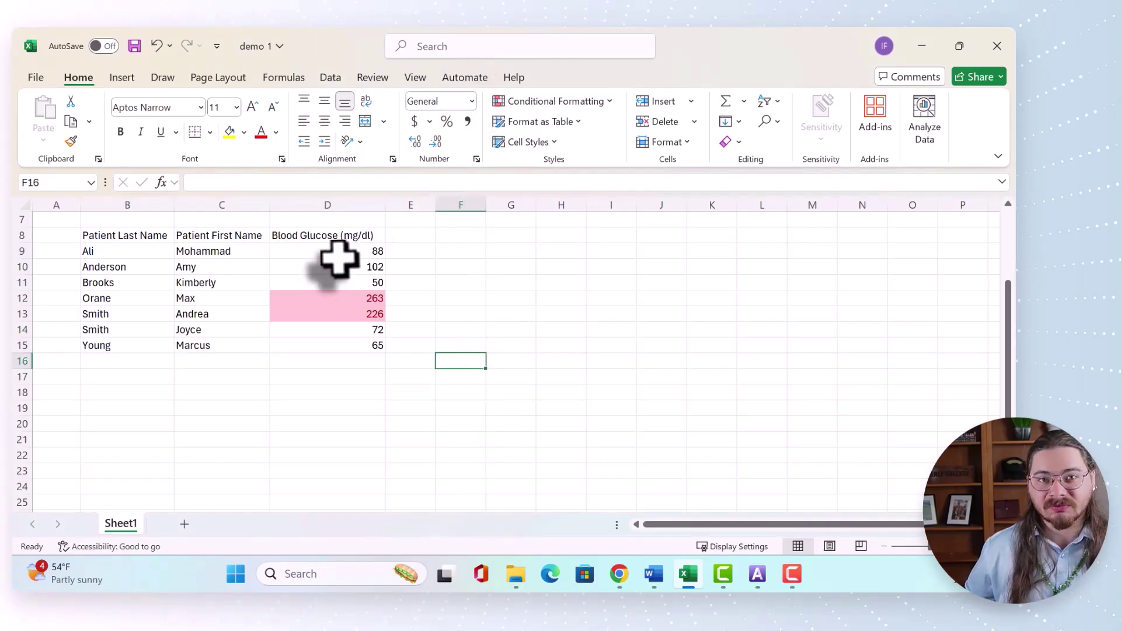
Highlight the blood glucose values in D9:D15 that are less than 70 using Green Fill with Dark Green Text
drag(337, 256, 338, 337)
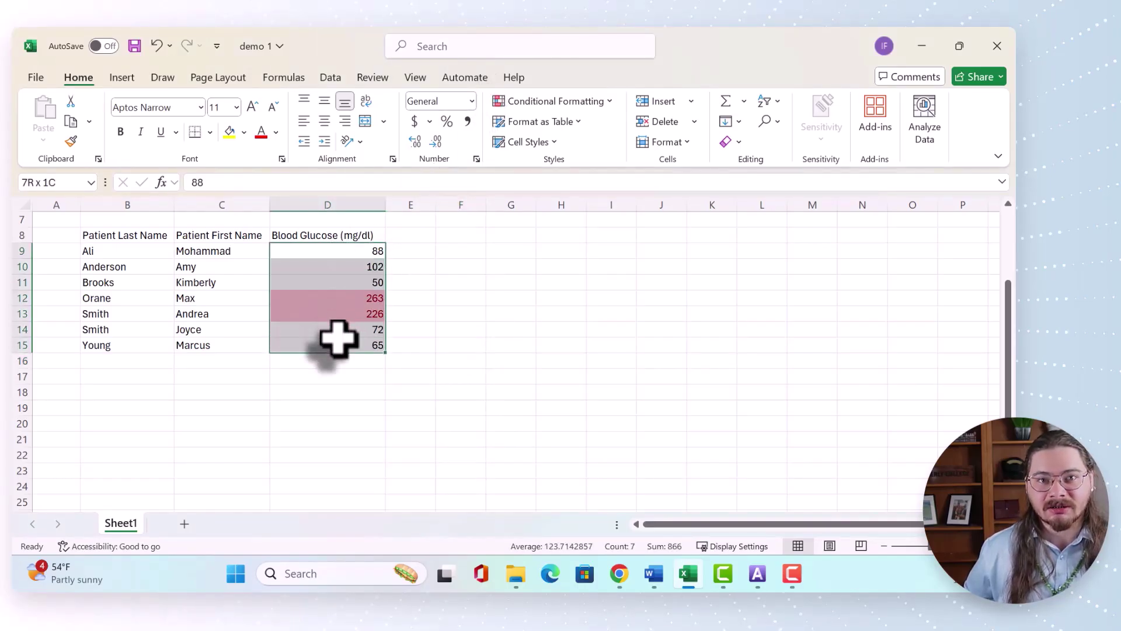
click(531, 103)
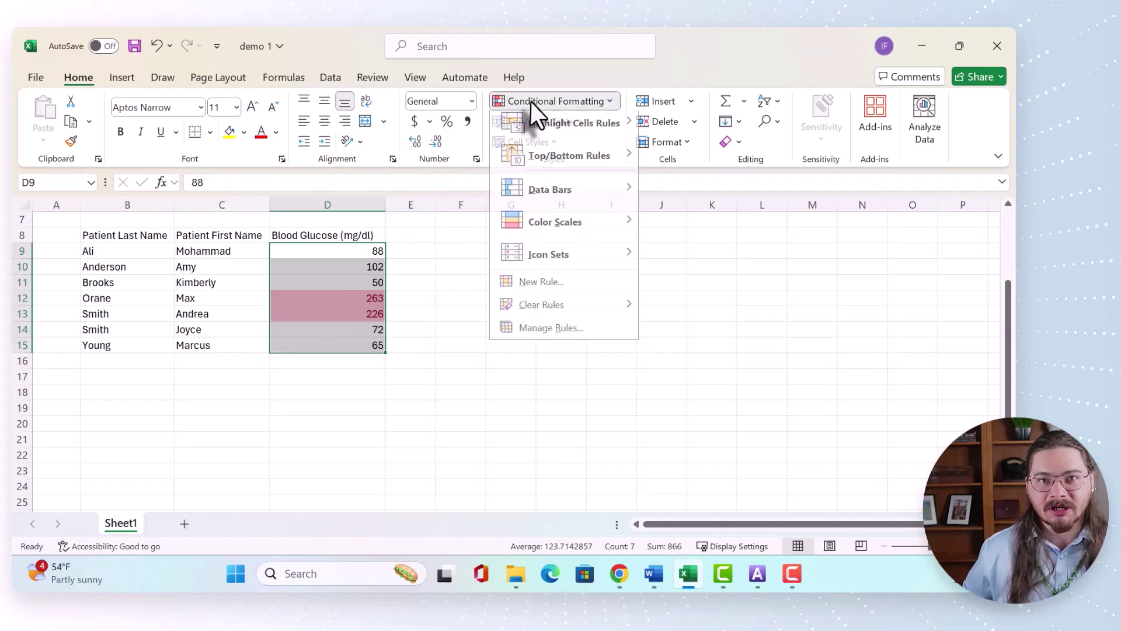
mouse_move(536, 126)
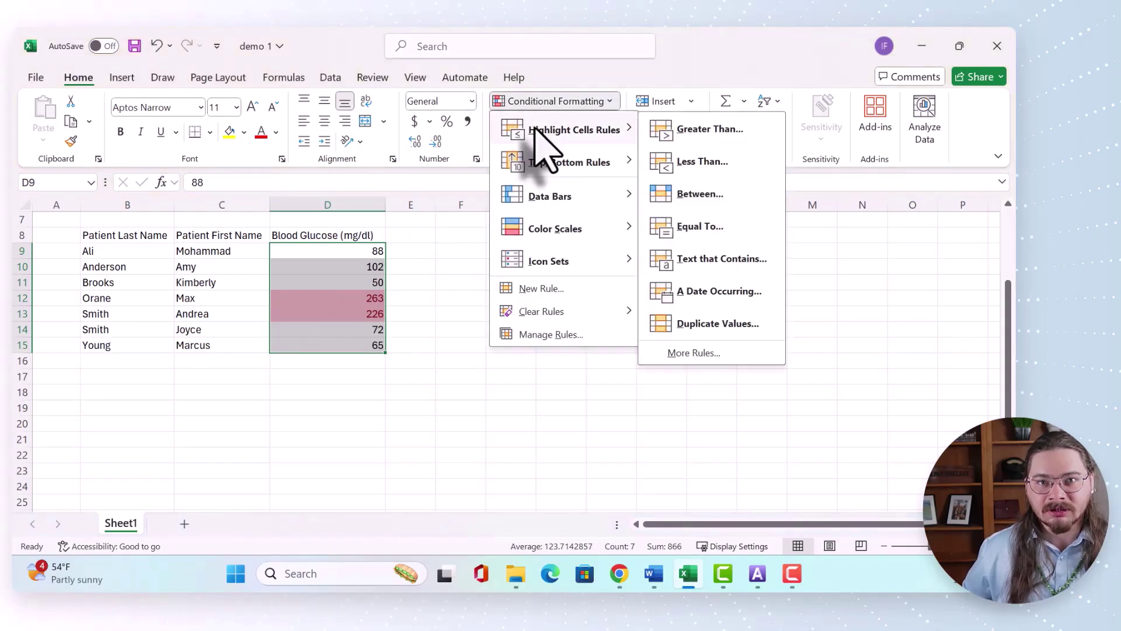
click(701, 161)
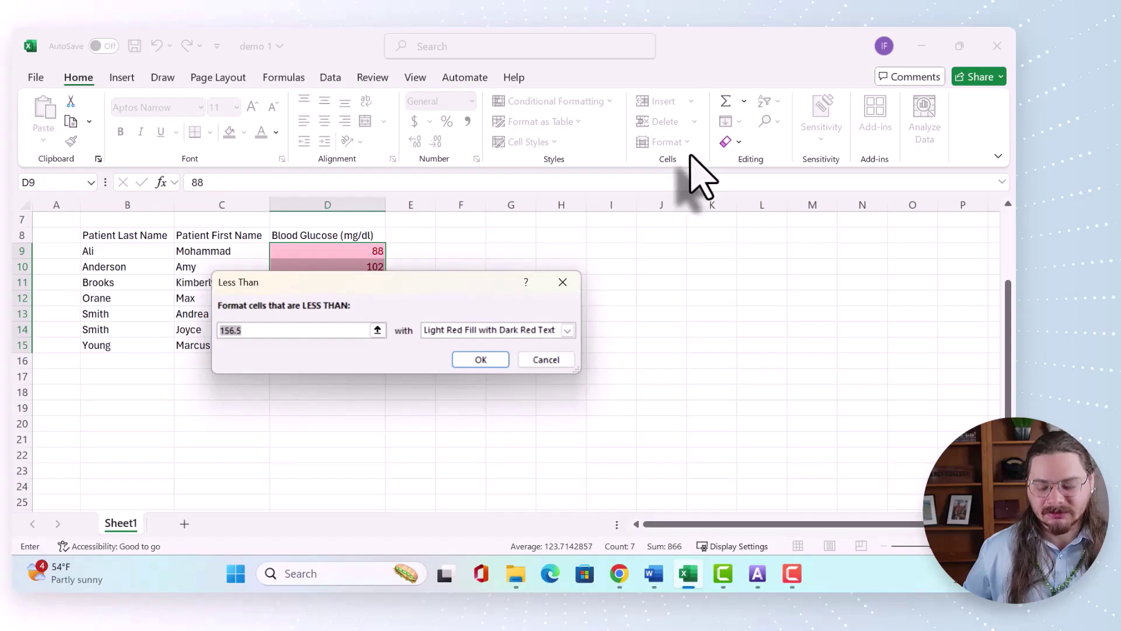
text(70)
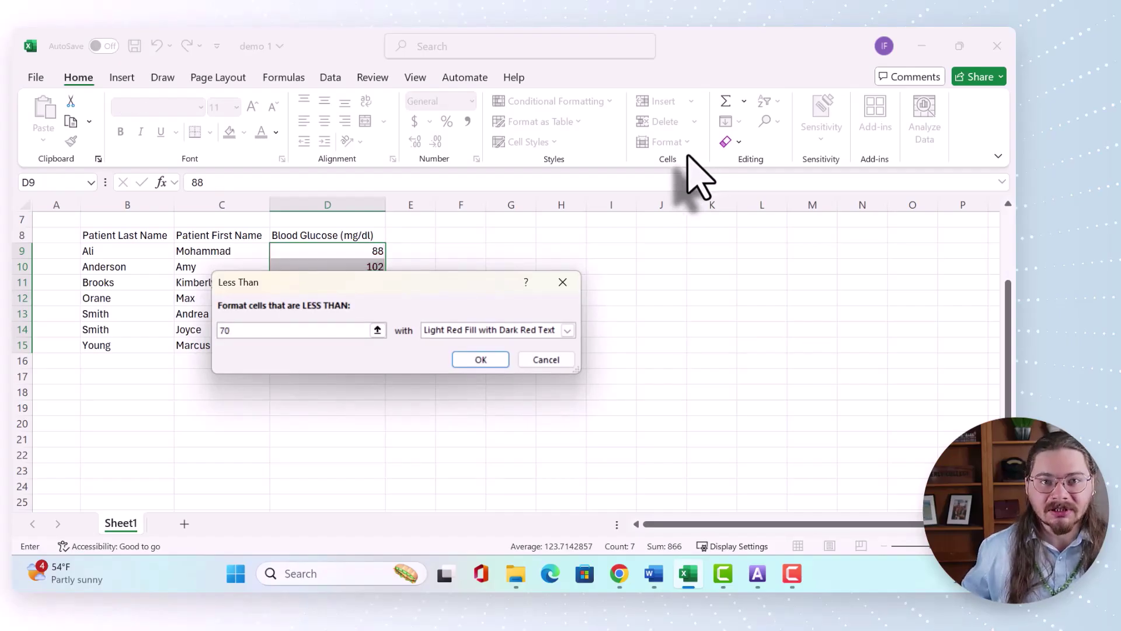
click(565, 330)
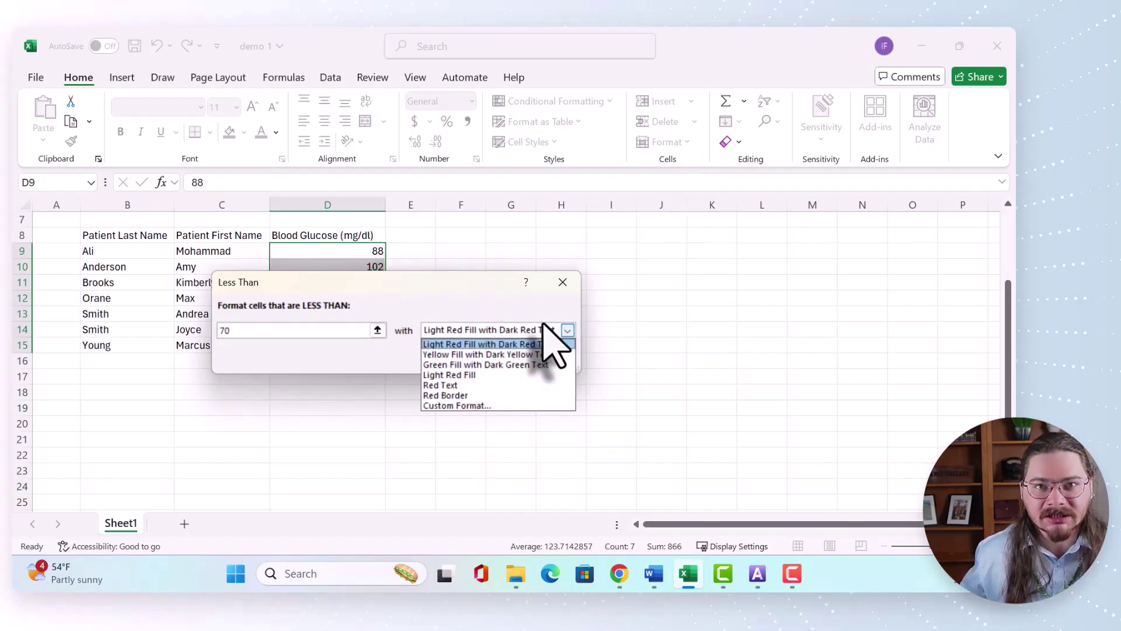
click(525, 365)
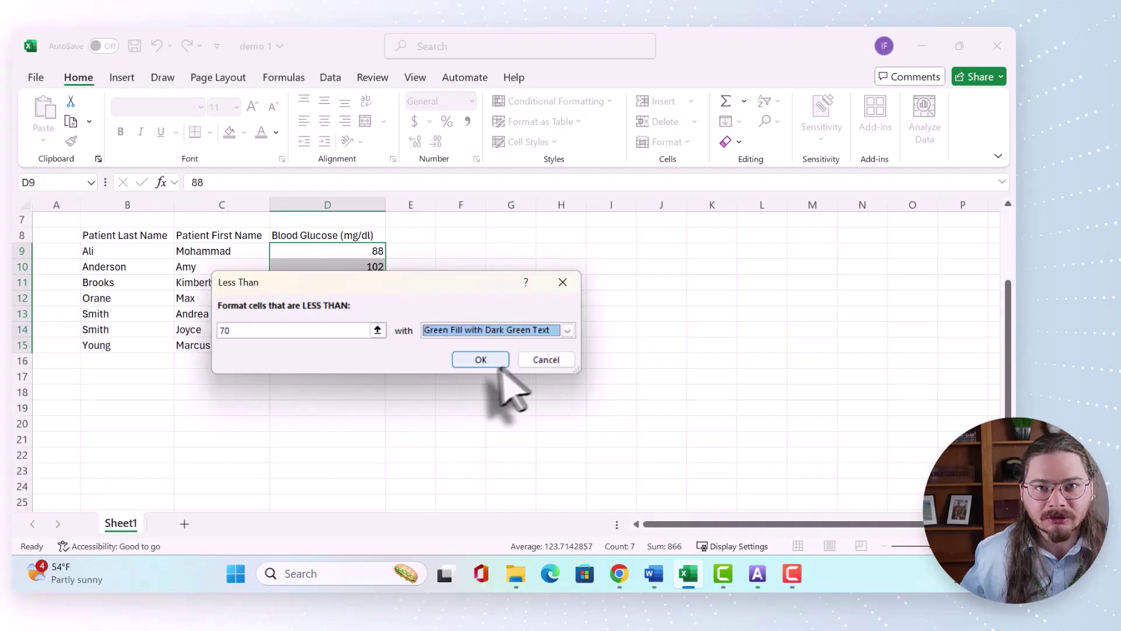
click(470, 358)
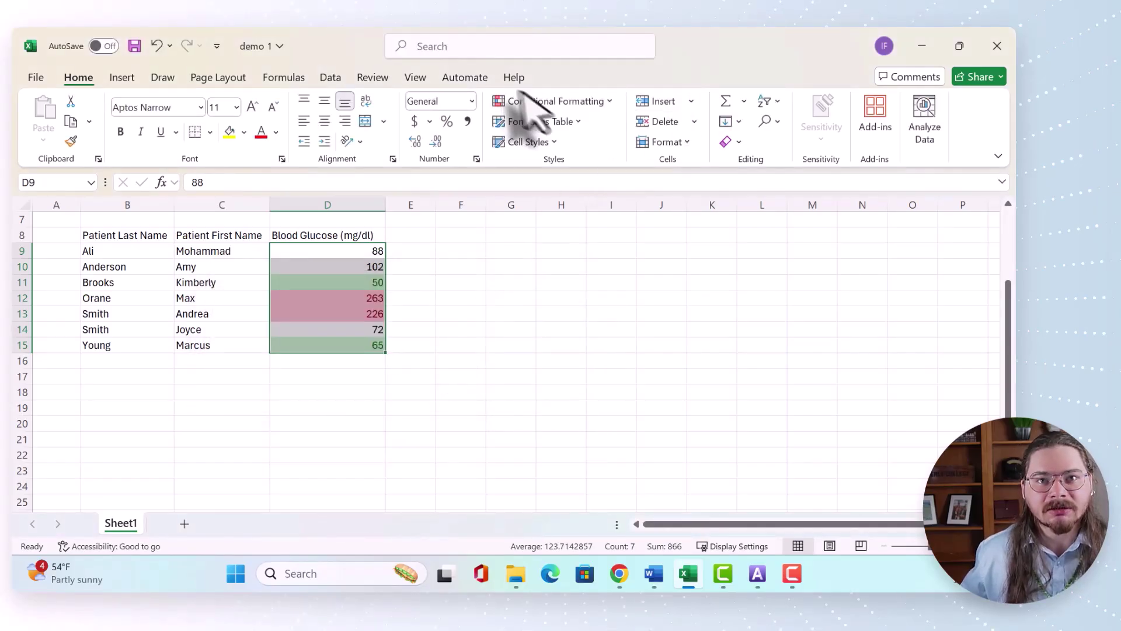
Highlight the blood glucose values in D9:D15 that are between 70 and 215 using Yellow Fill with Dark Yellow Text
click(567, 102)
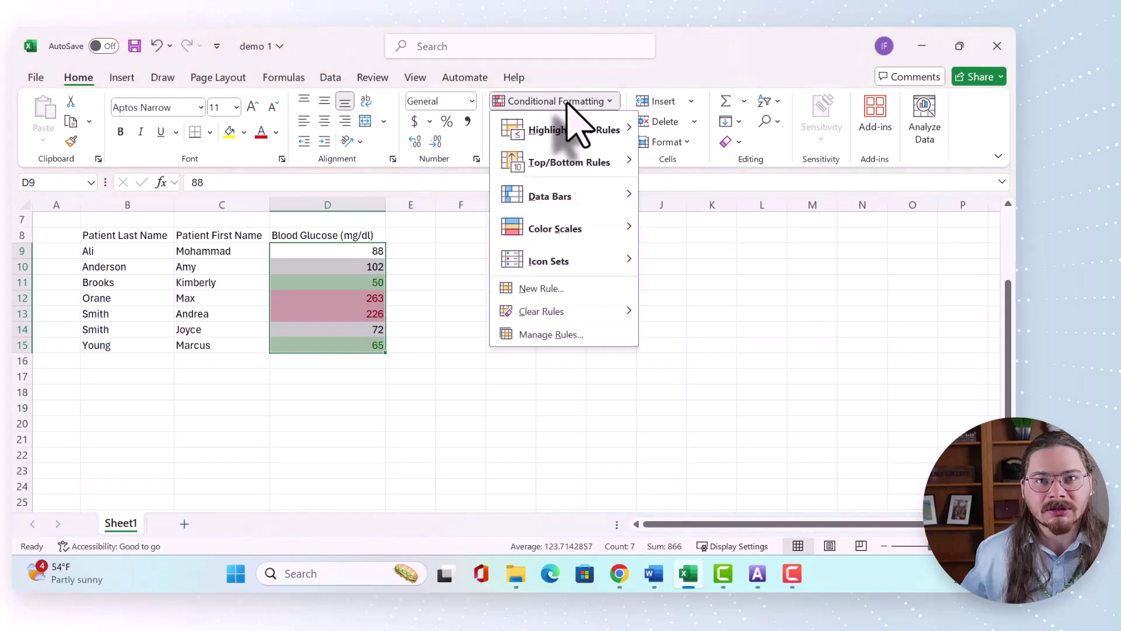
mouse_move(562, 130)
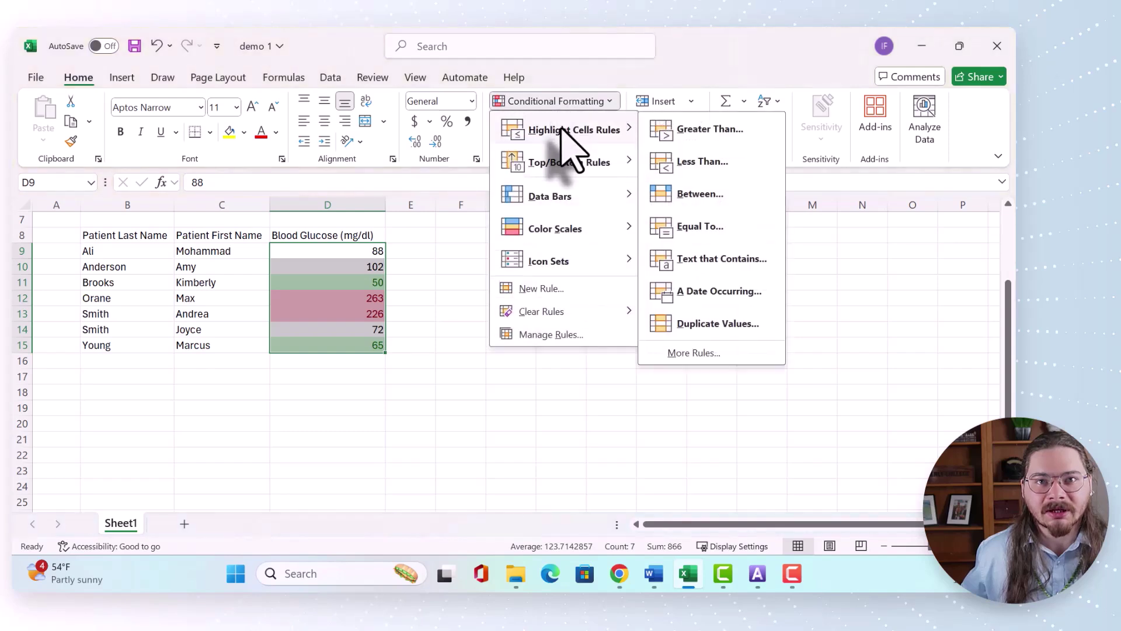
click(695, 194)
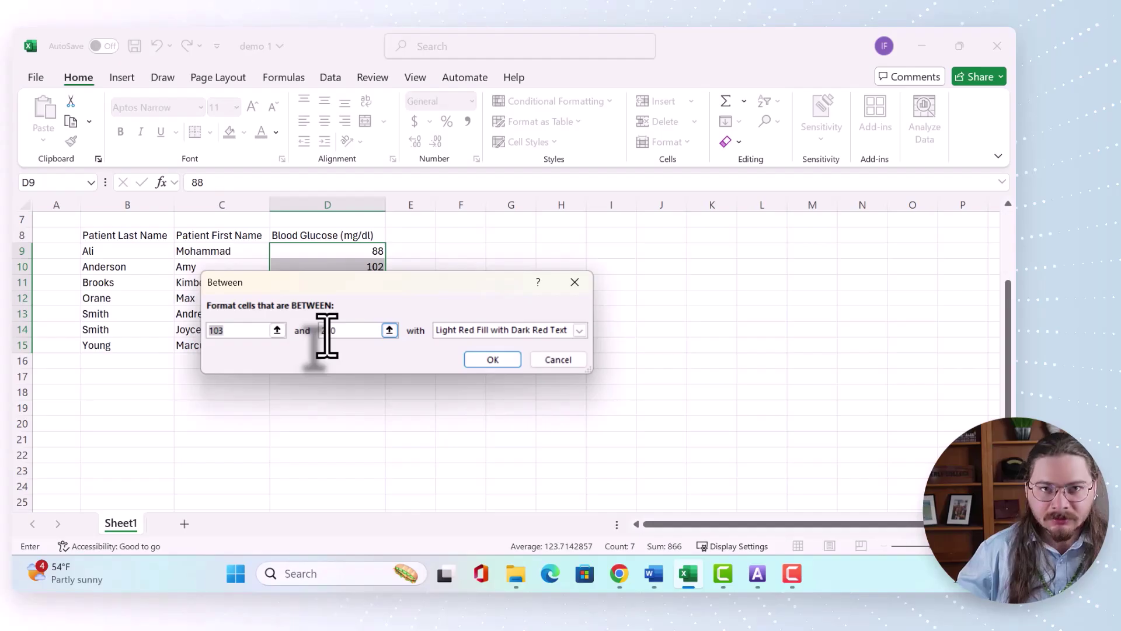
text(70)
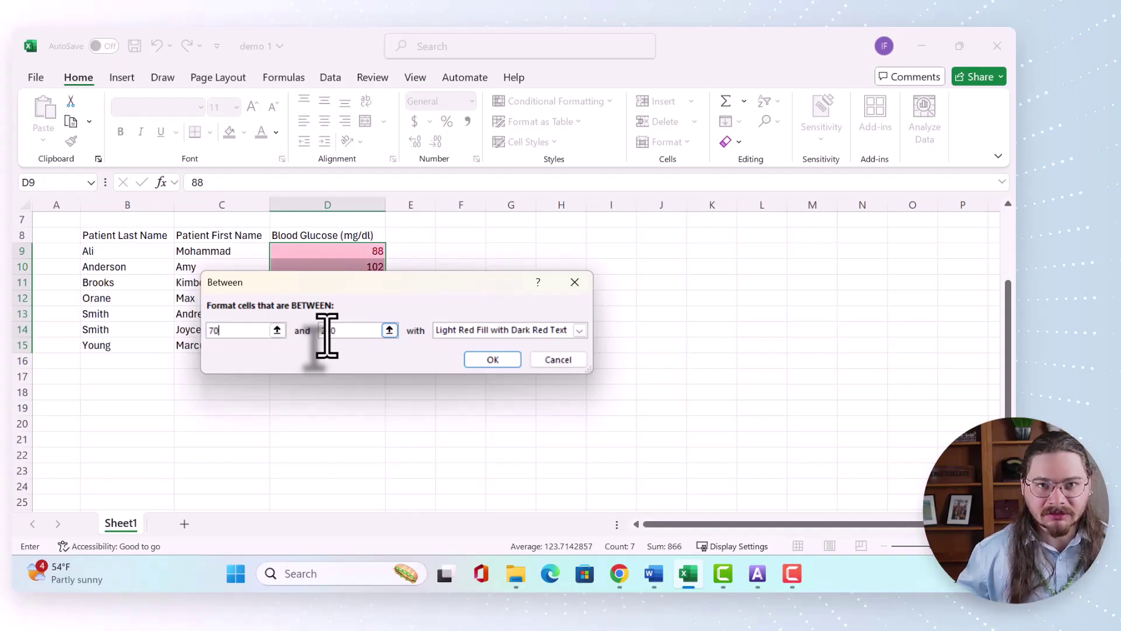
key(BackSpace)
text(5)
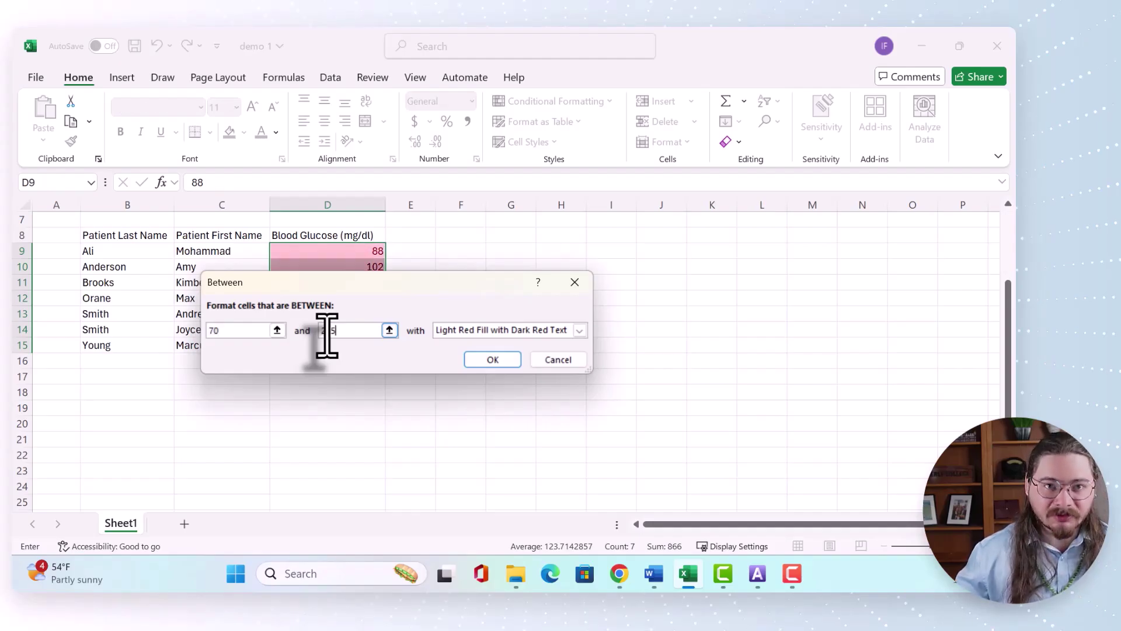
click(477, 328)
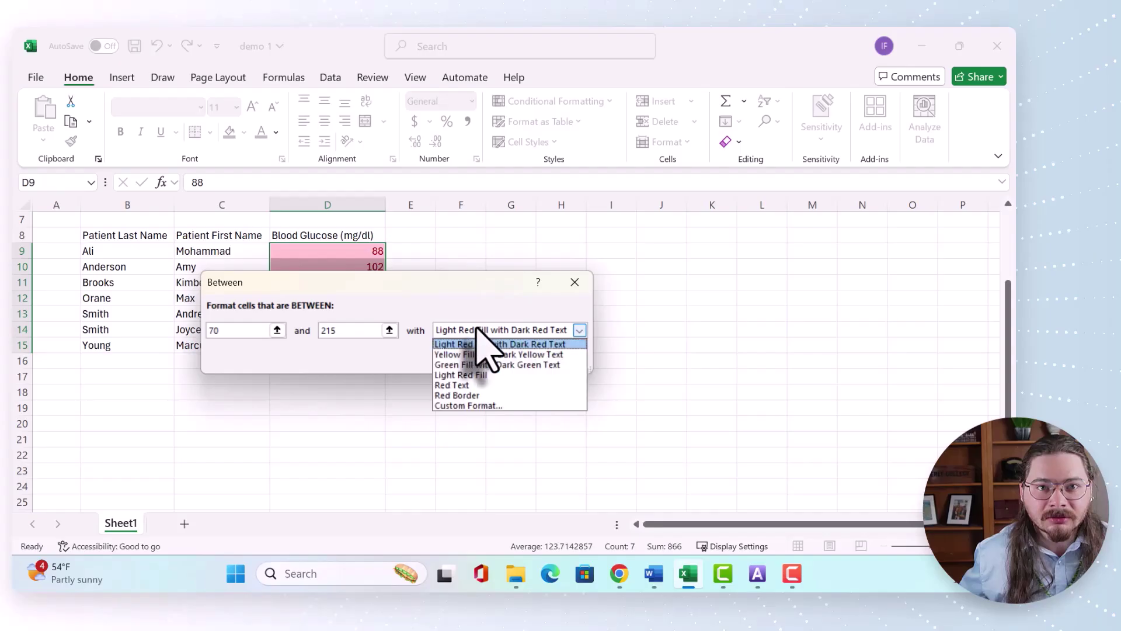
click(482, 354)
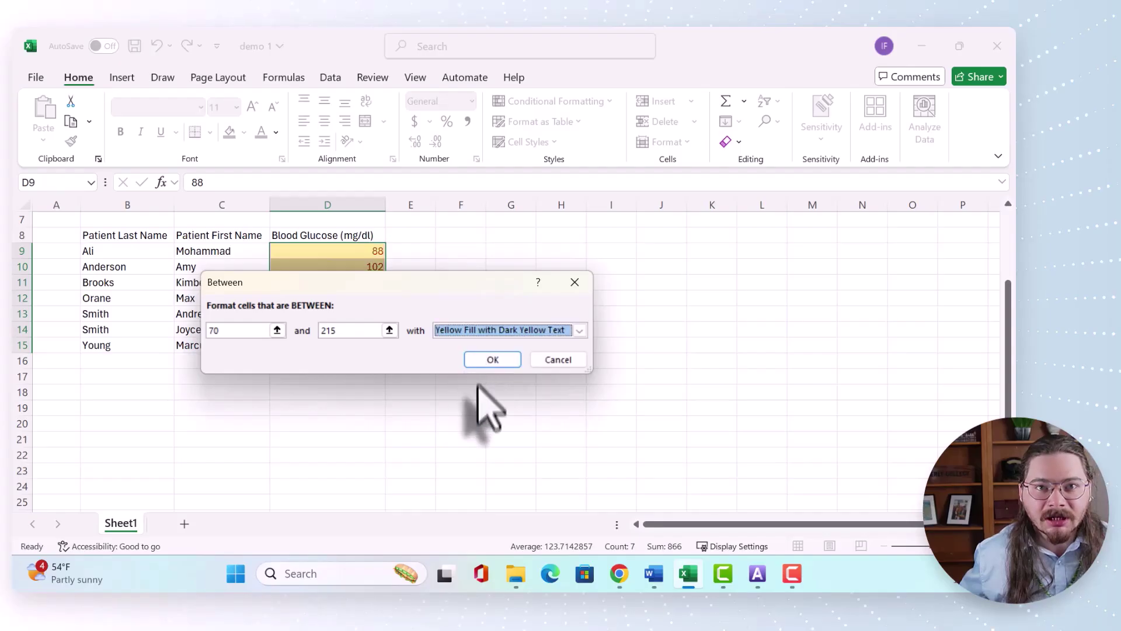
click(500, 361)
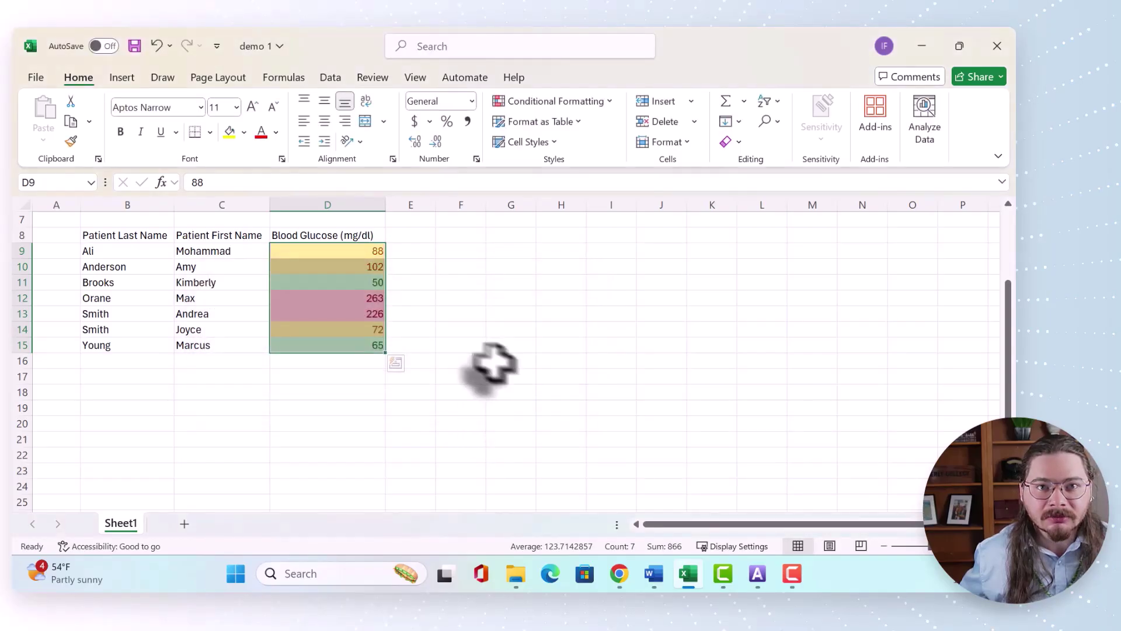
click(461, 282)
Check the color highlighting of the blood glucose values in D9:D15
drag(351, 255, 350, 344)
click(430, 292)
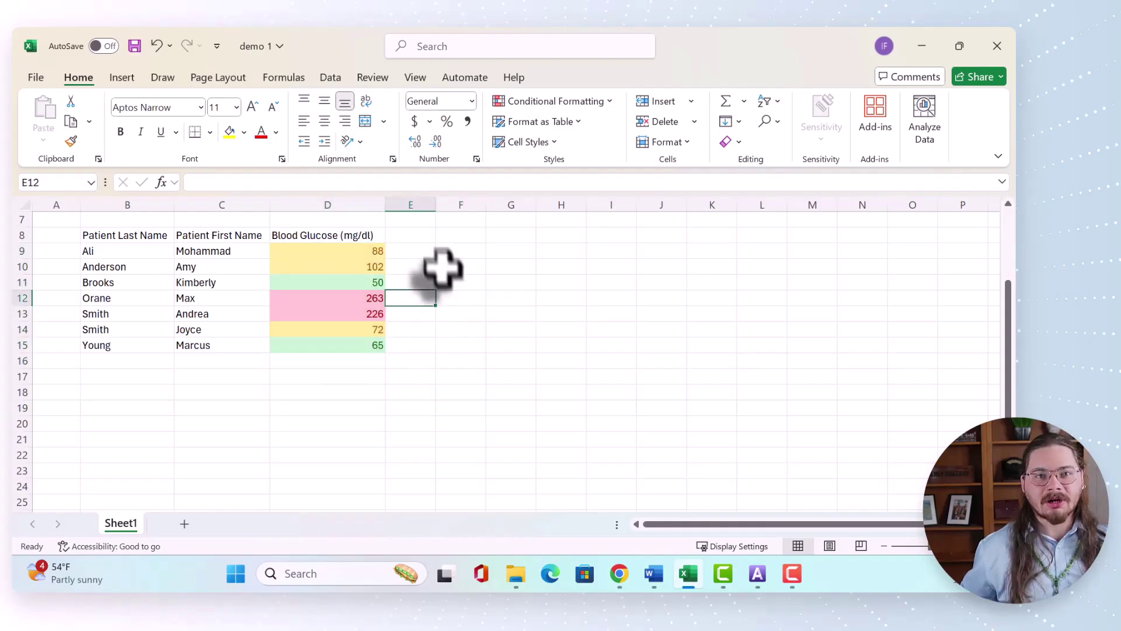
click(470, 330)
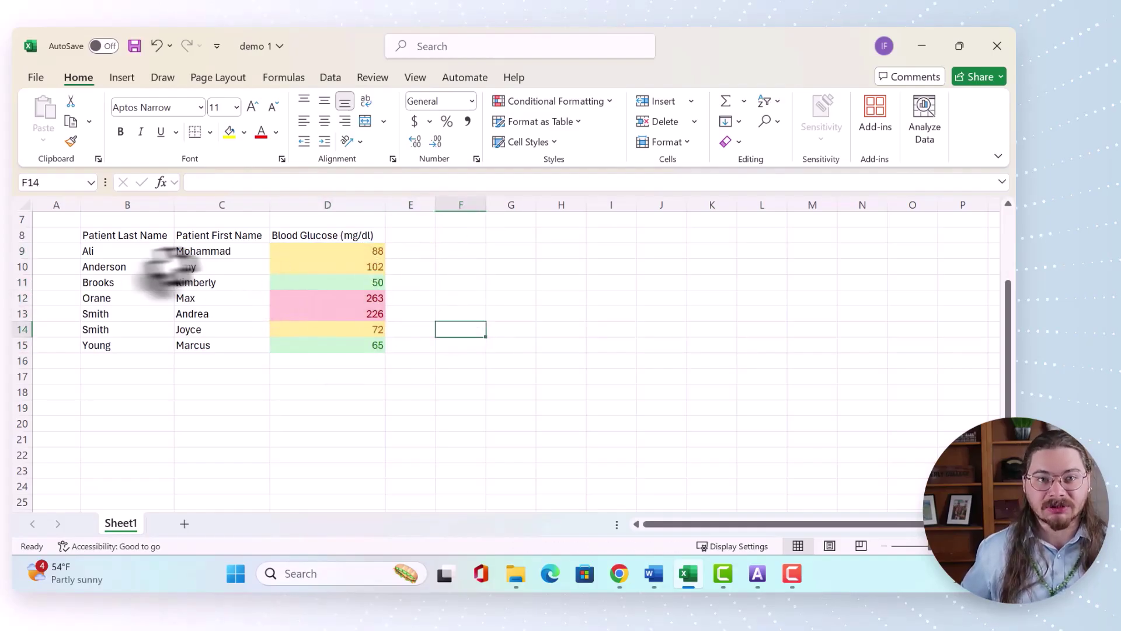
Center the contents of the patient table B8:D15 and apply All Borders to it
click(137, 236)
drag(137, 235, 332, 346)
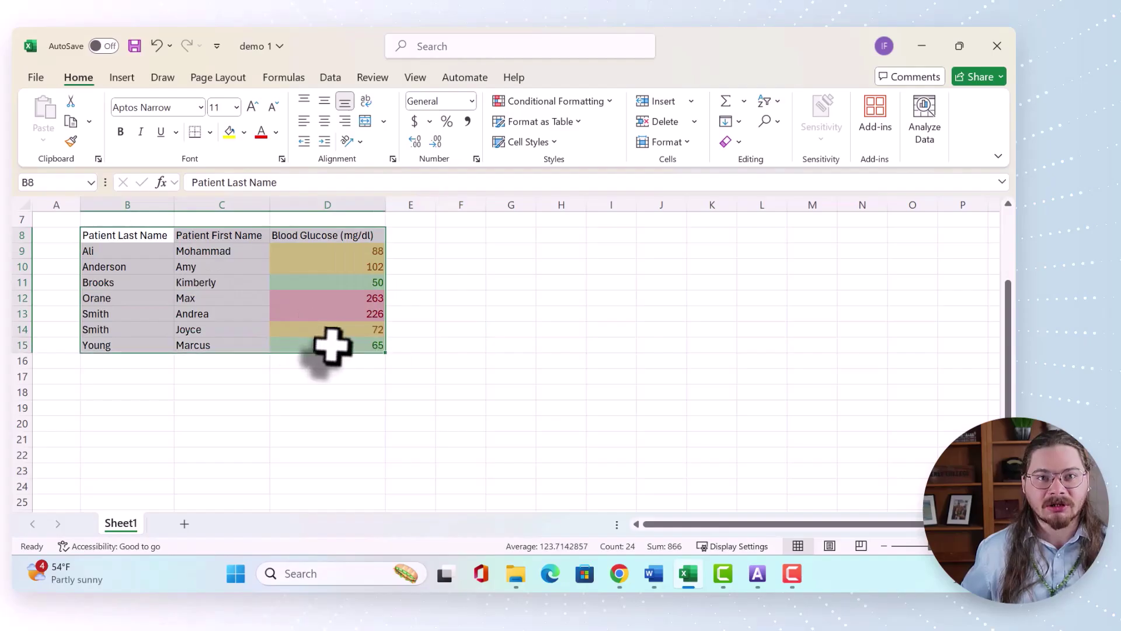
click(325, 121)
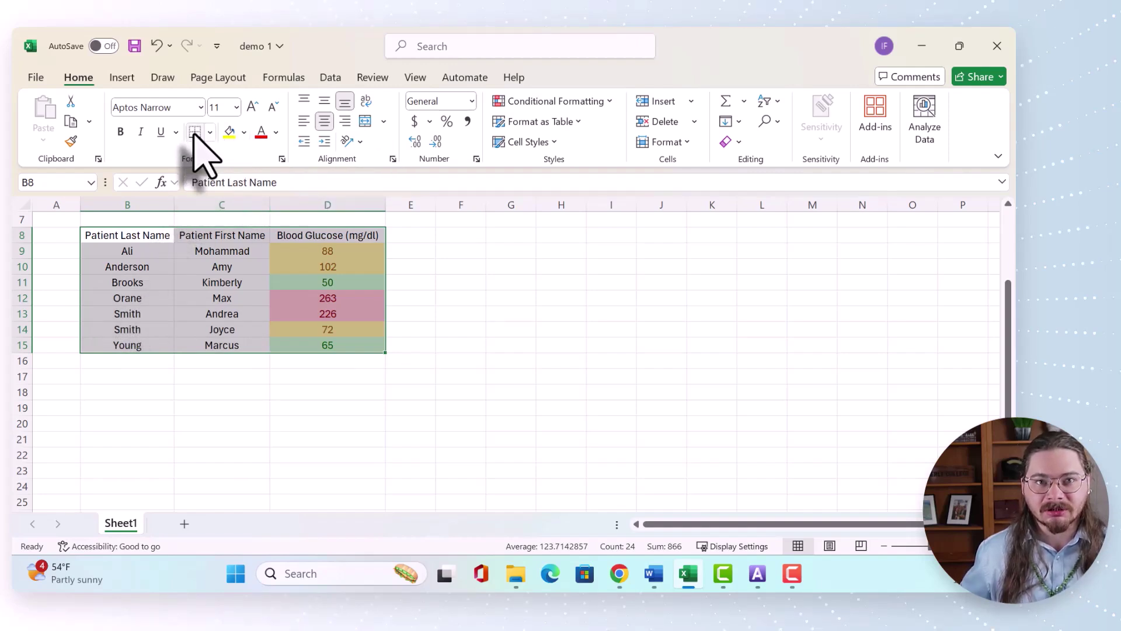
click(209, 132)
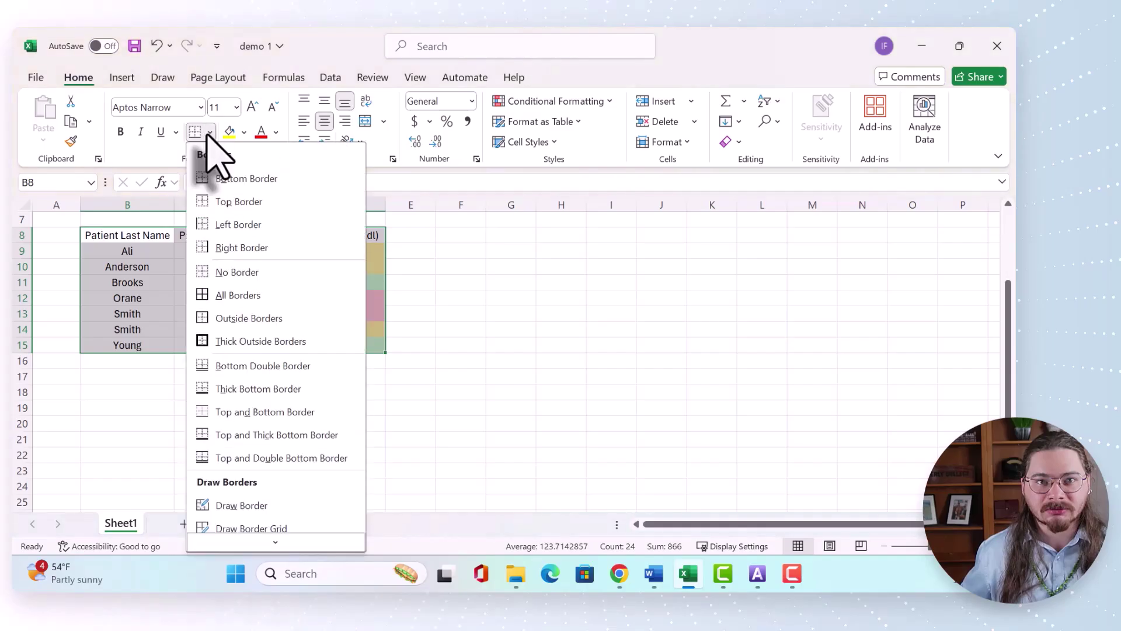
click(238, 295)
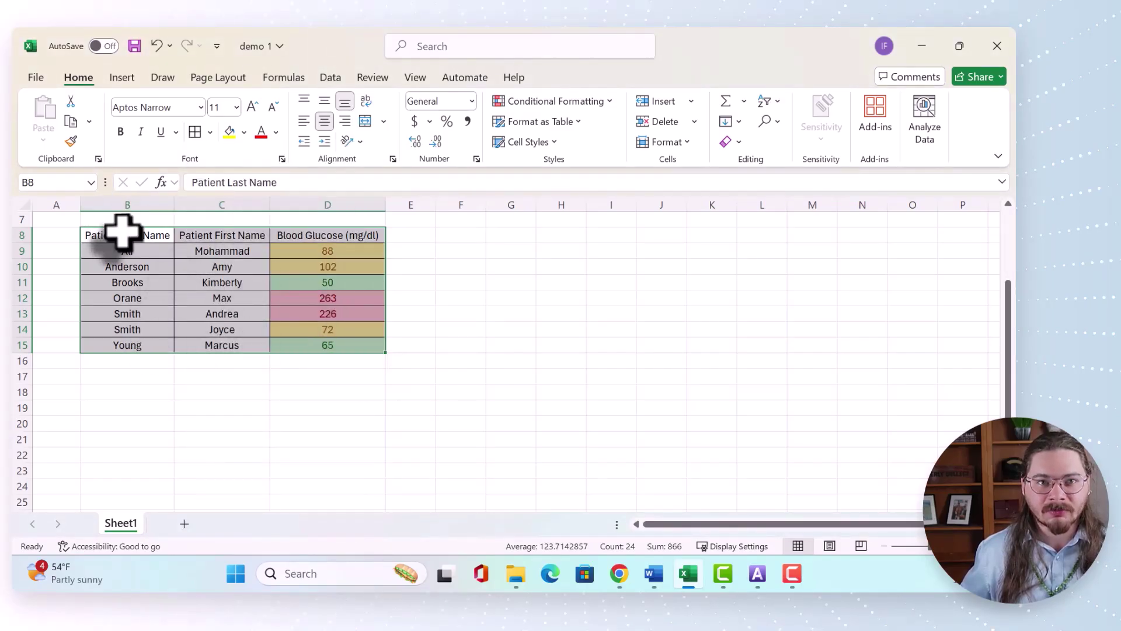
Fill the header row B8:D8 with the light gray theme color and make its text bold
drag(122, 234, 339, 233)
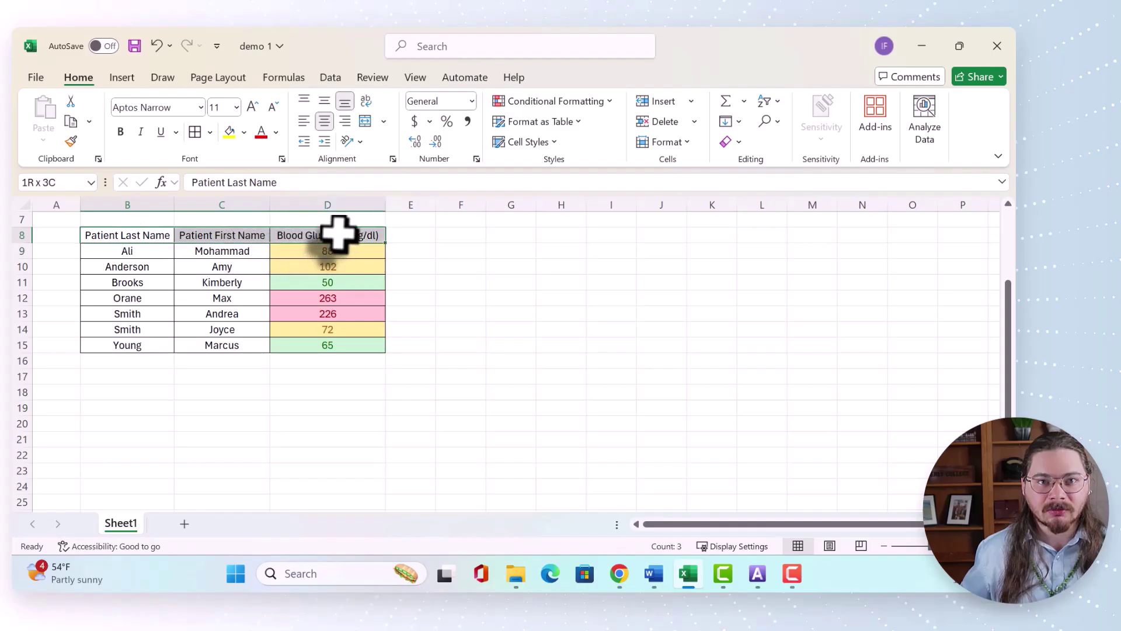
click(243, 132)
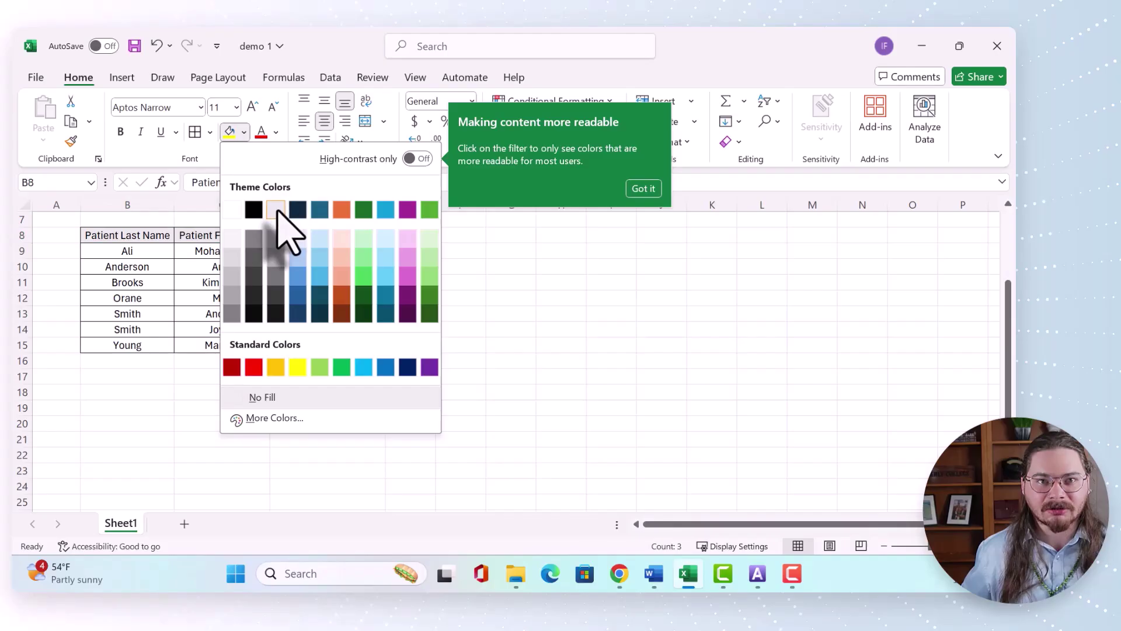
click(277, 210)
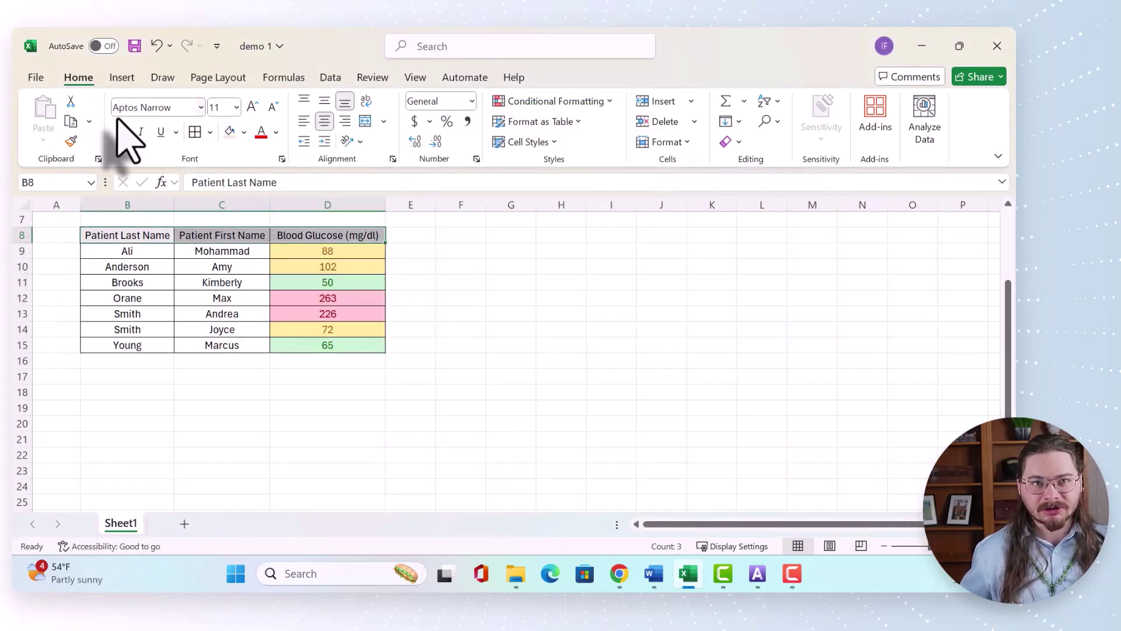
click(426, 283)
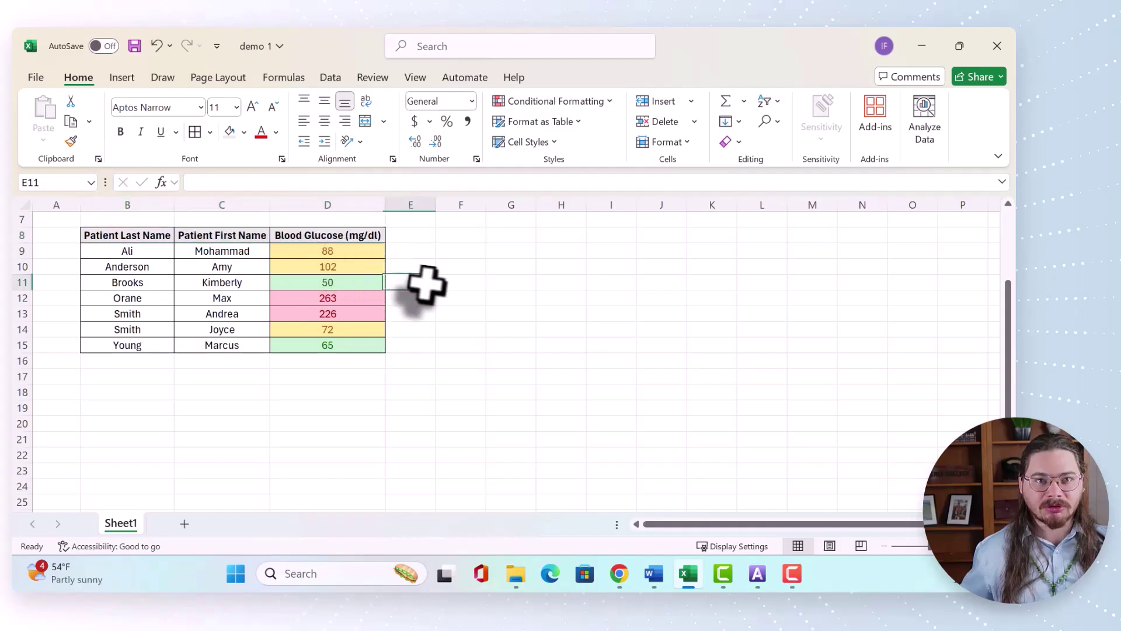
Review the finished patient table B8:D15 and its color-coded blood glucose column
click(474, 316)
drag(156, 235, 355, 346)
click(433, 314)
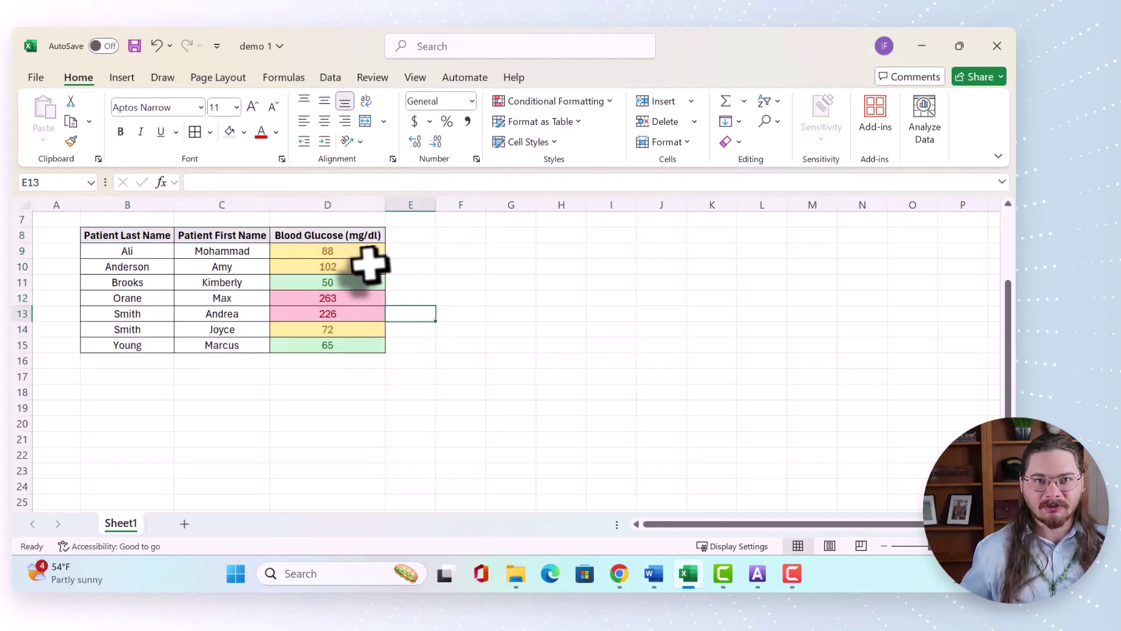
drag(357, 255, 364, 350)
click(467, 284)
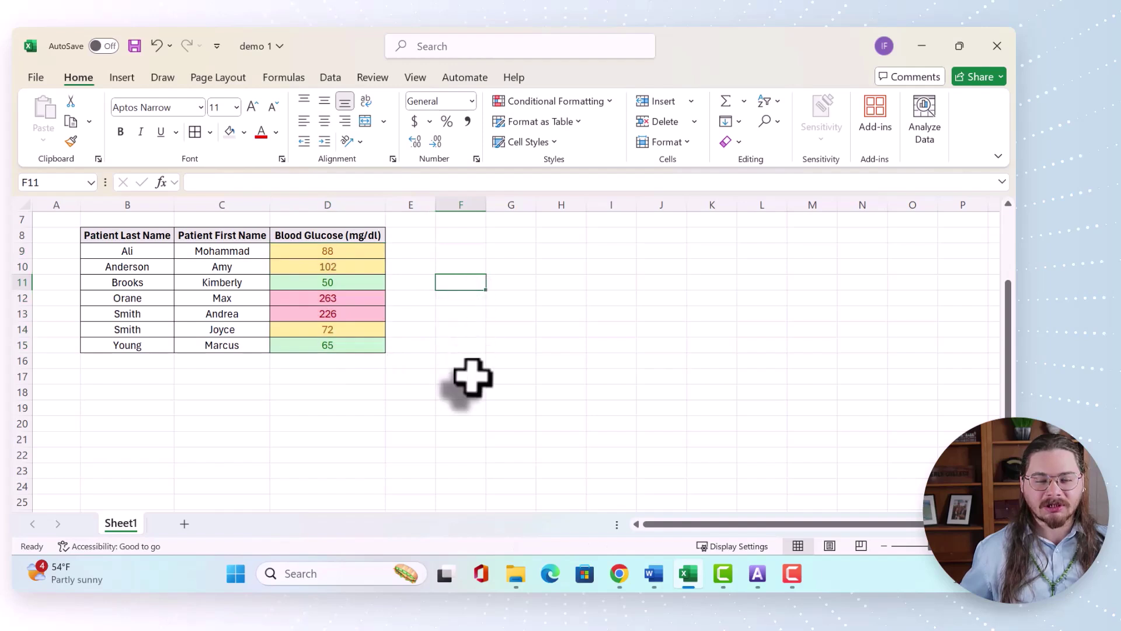